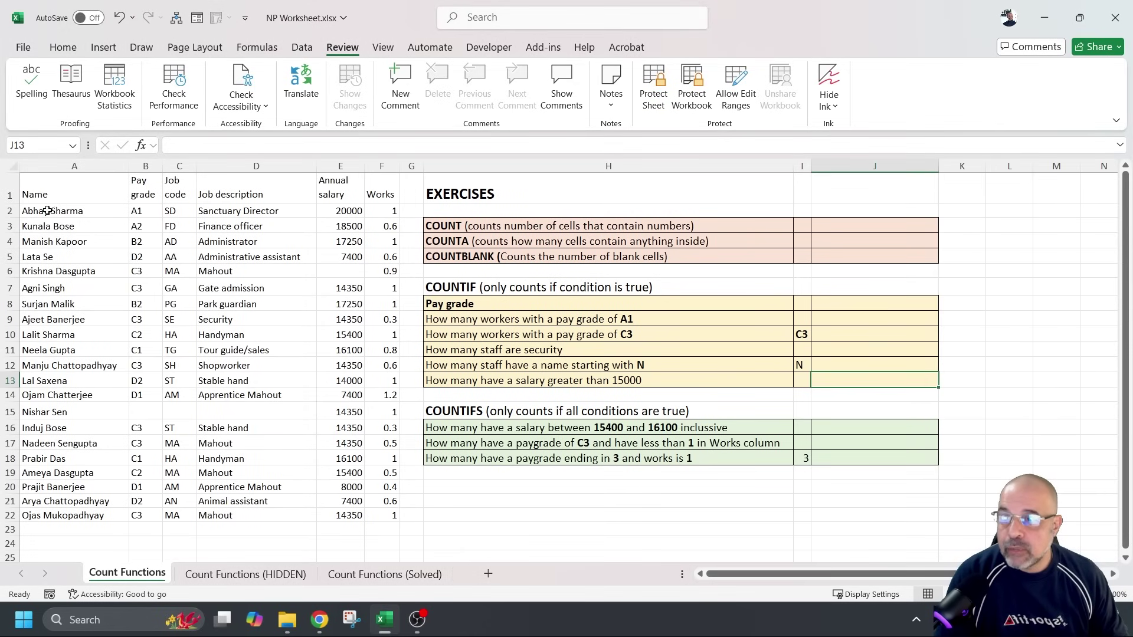
Point out the data cells A2:F22 and the empty answer cells from J3 downward
drag(47, 210, 371, 518)
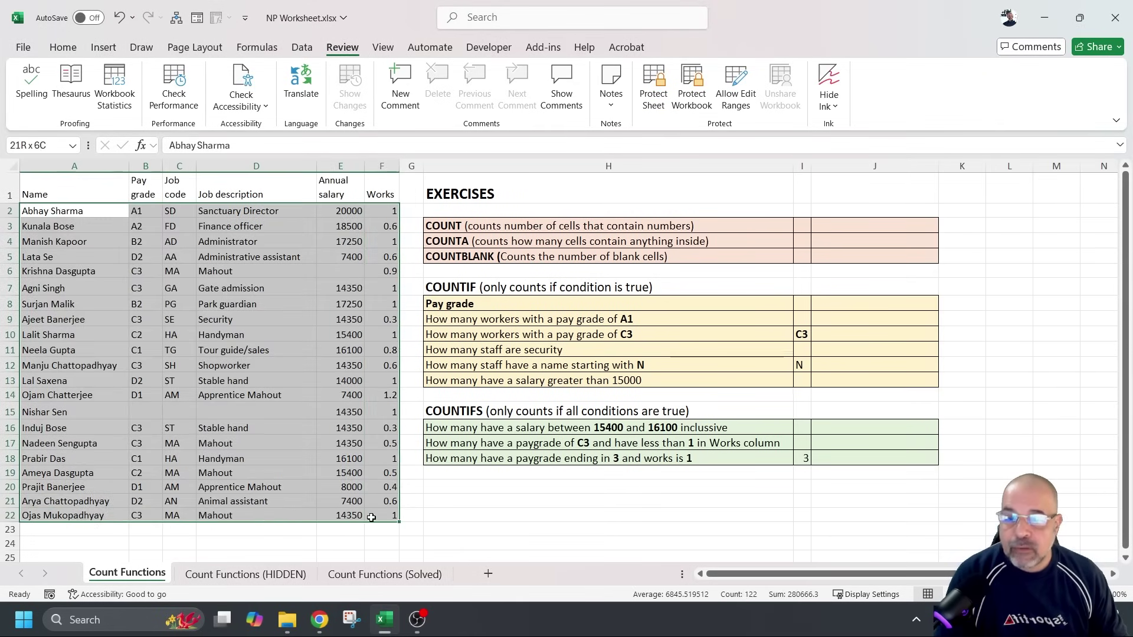
click(854, 224)
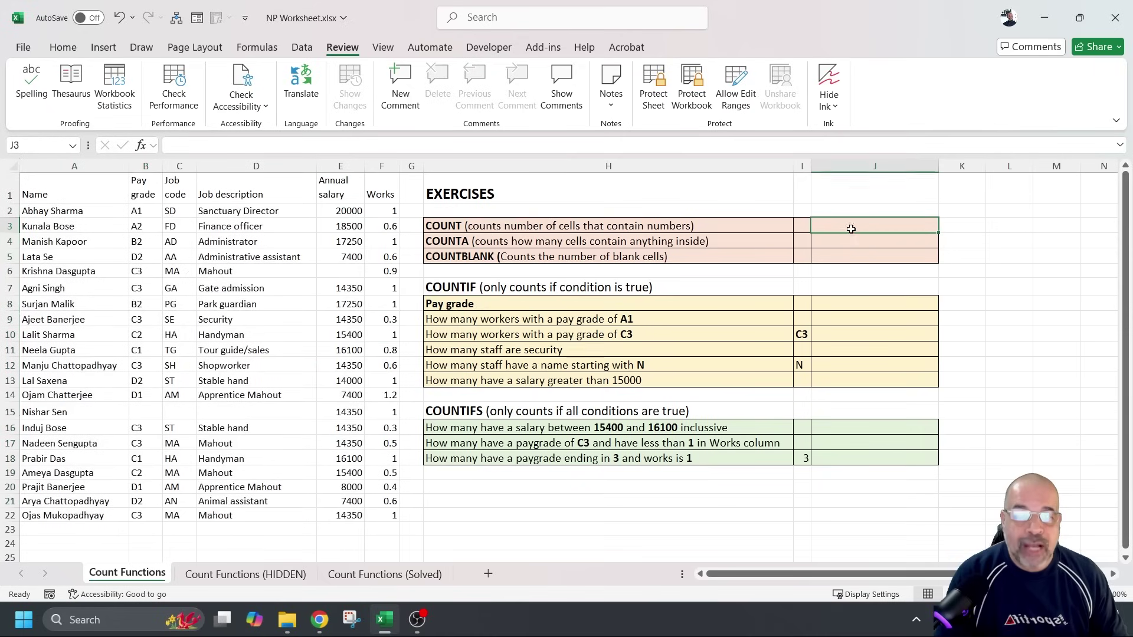
click(847, 243)
click(848, 258)
click(841, 304)
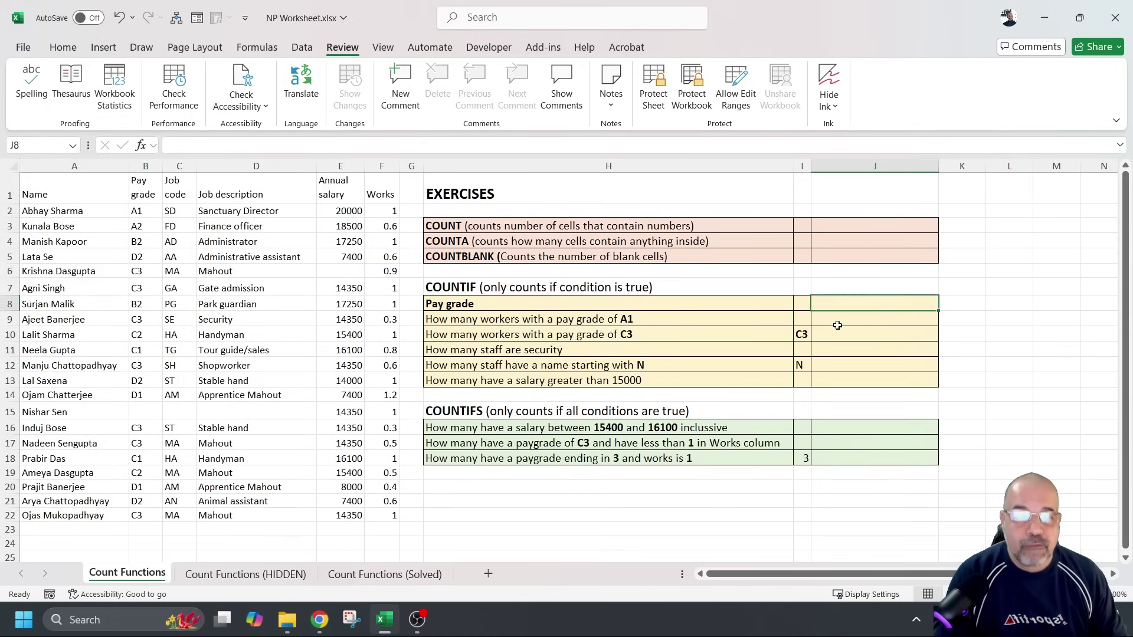
Point out the exercise questions in H3:H18, then switch to the Count Functions (HIDDEN) sheet
drag(683, 224, 668, 458)
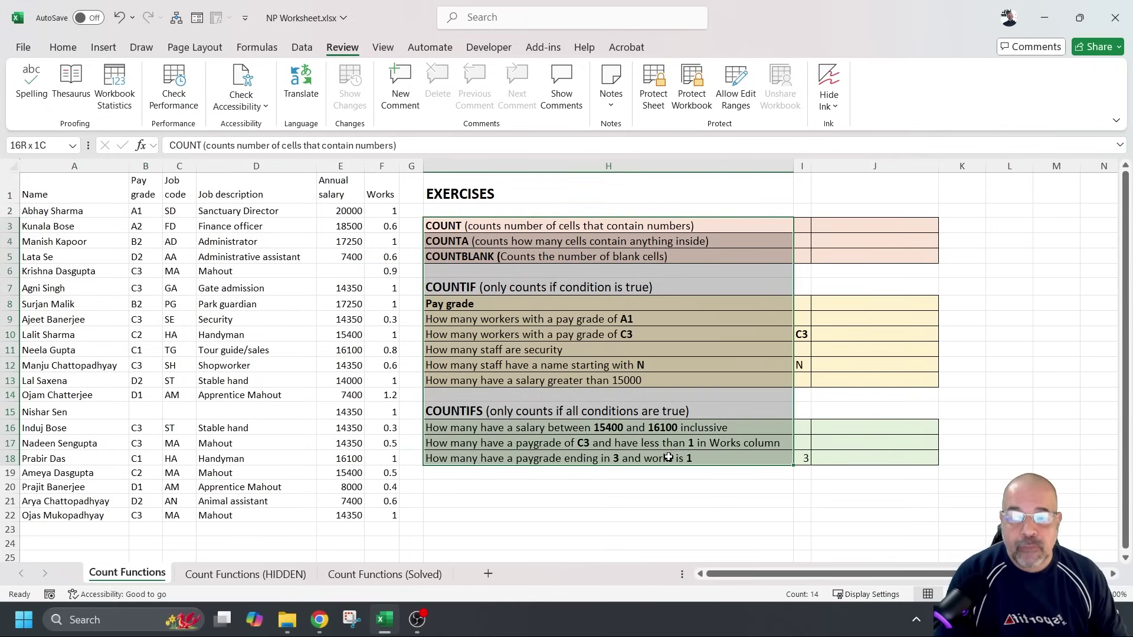
click(863, 224)
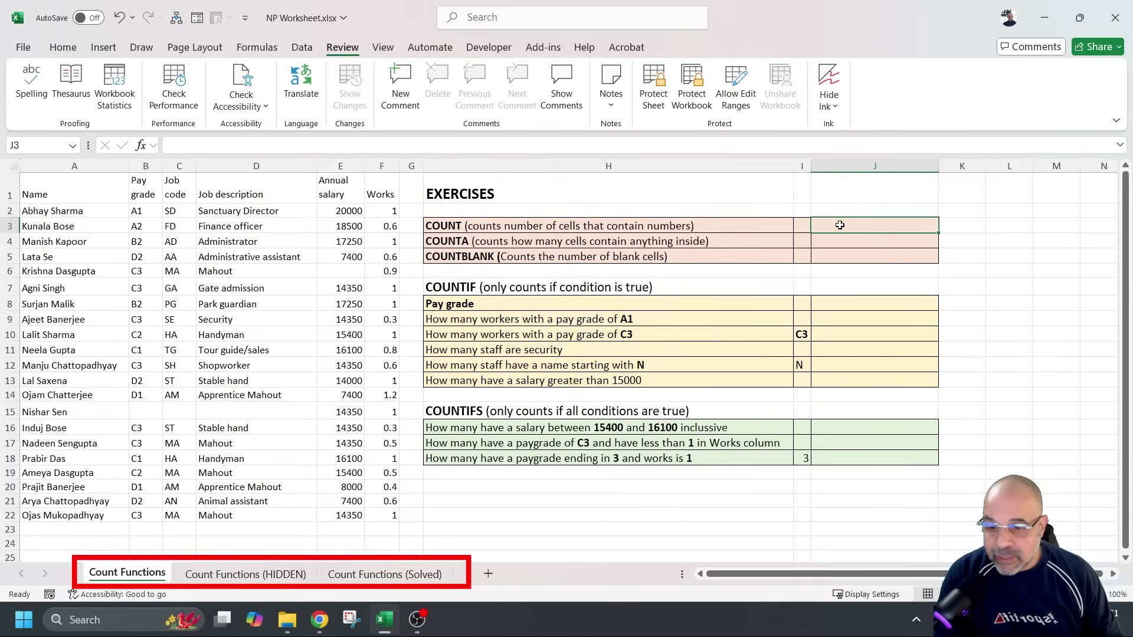
click(263, 574)
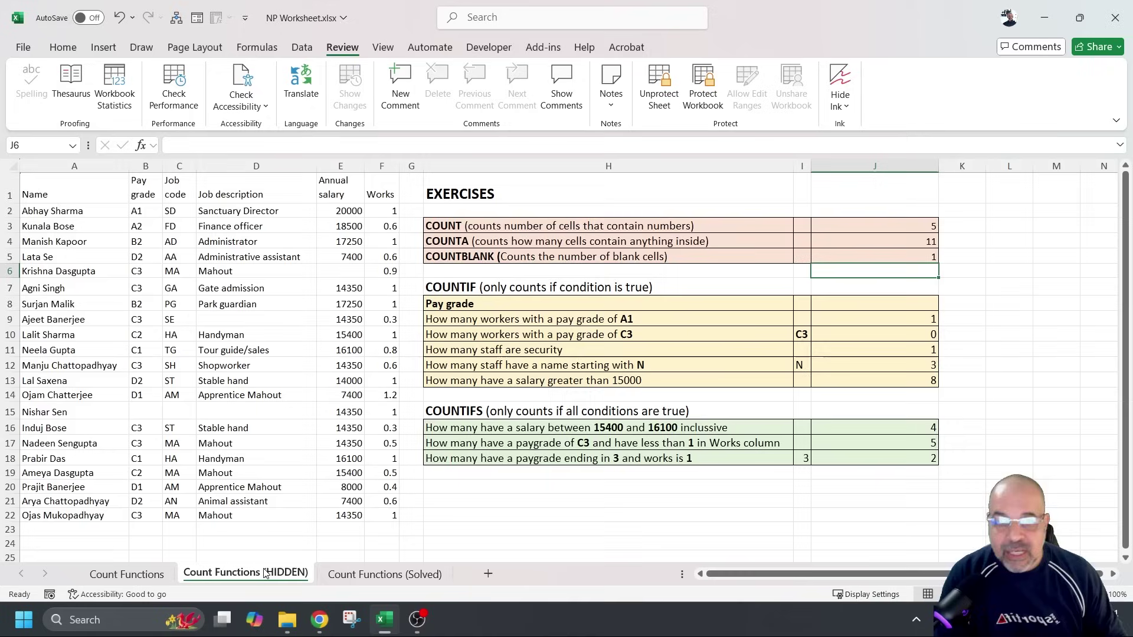
click(891, 229)
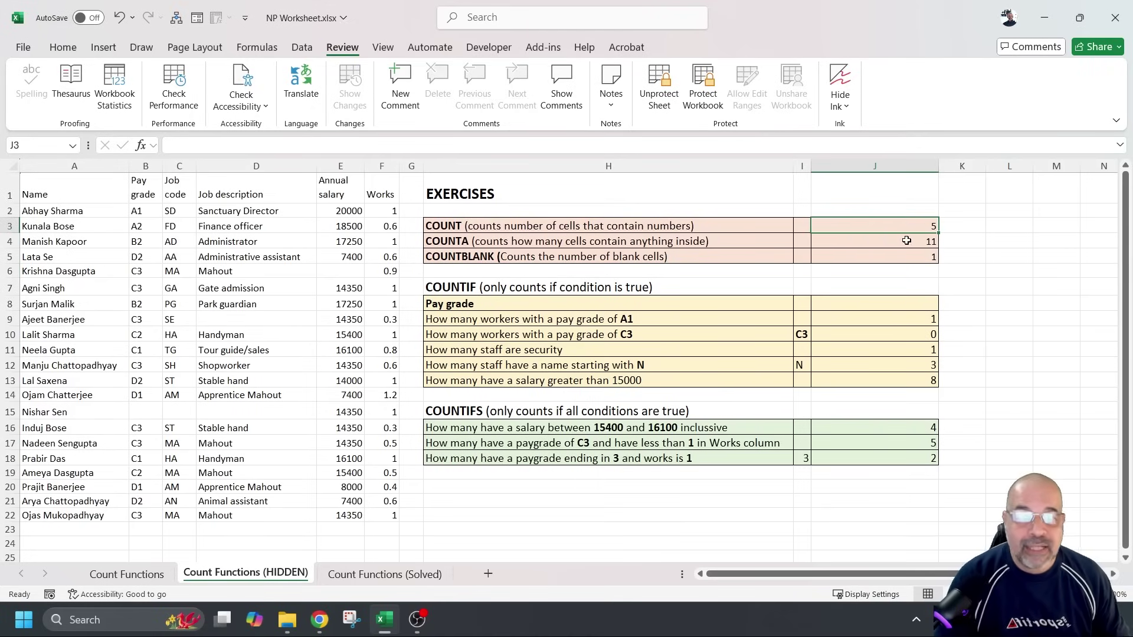
click(906, 241)
click(901, 256)
click(872, 318)
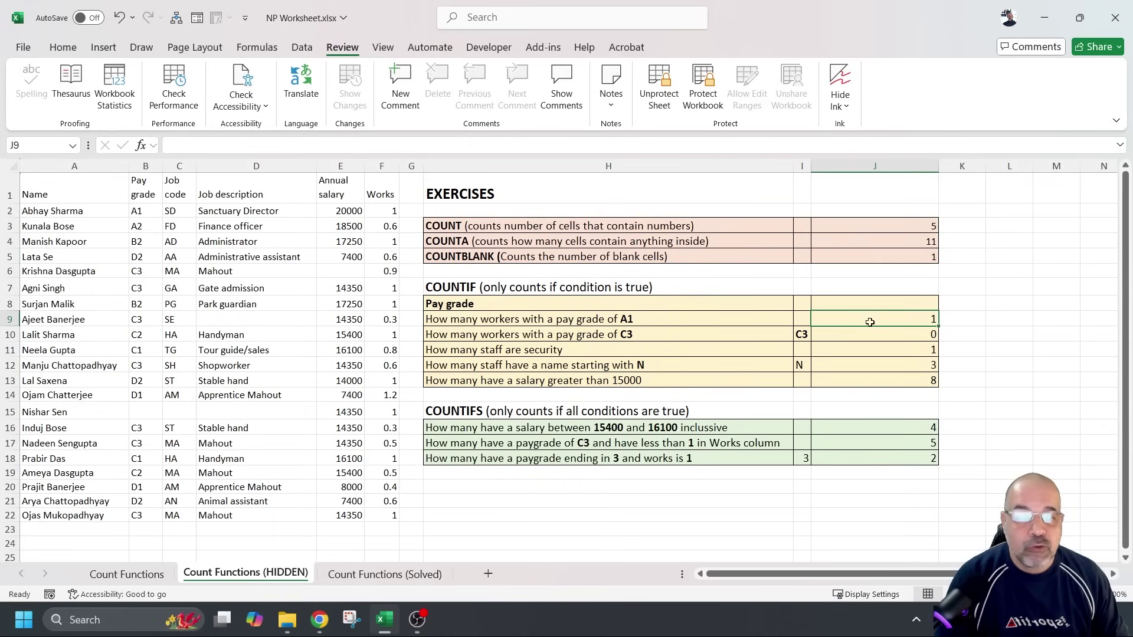
click(868, 336)
click(862, 351)
click(870, 367)
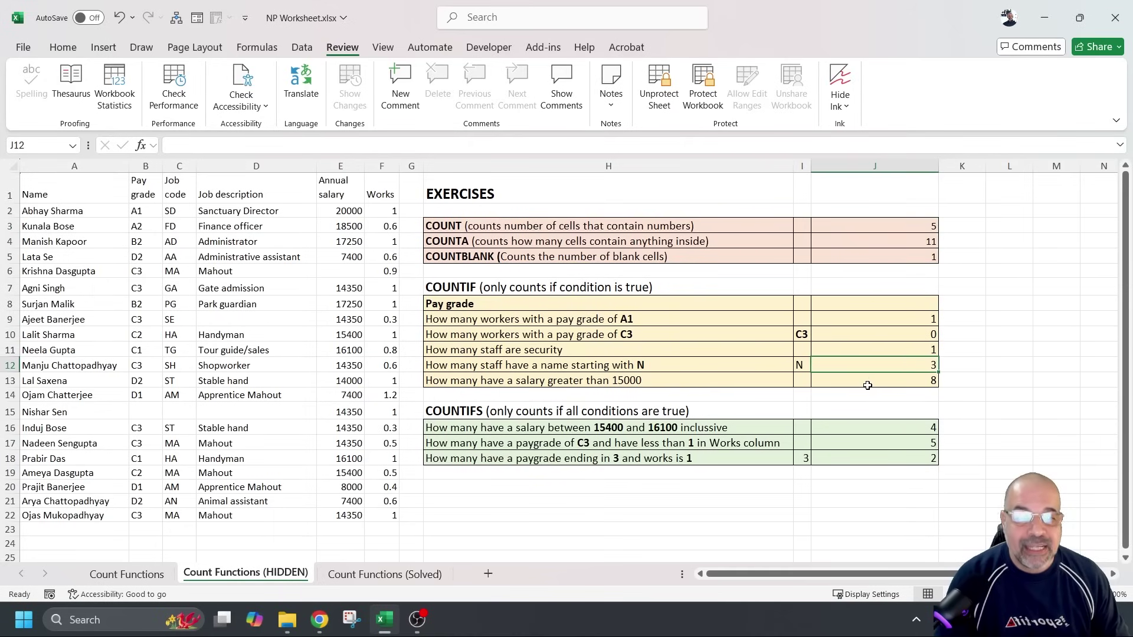
click(867, 384)
click(862, 430)
click(861, 443)
click(860, 459)
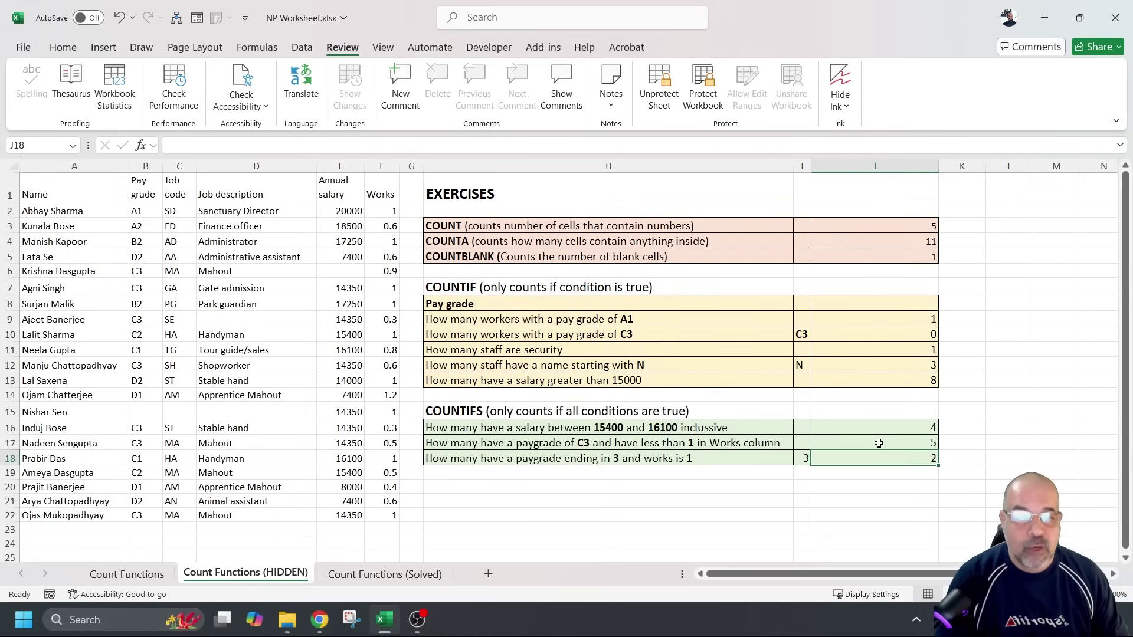
click(902, 335)
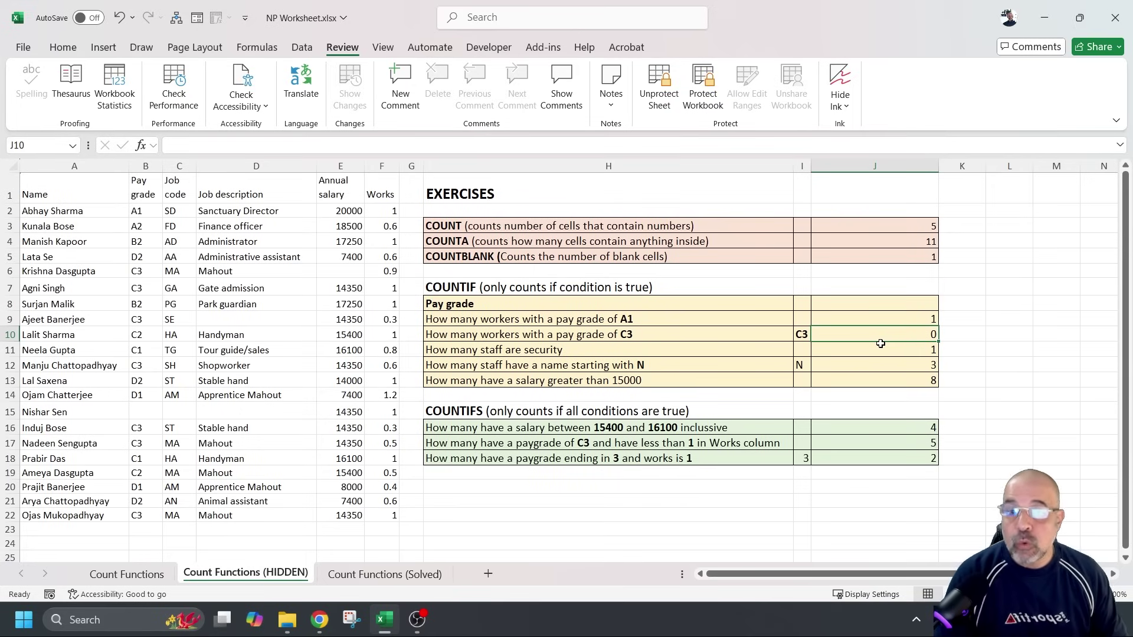
click(458, 262)
click(905, 255)
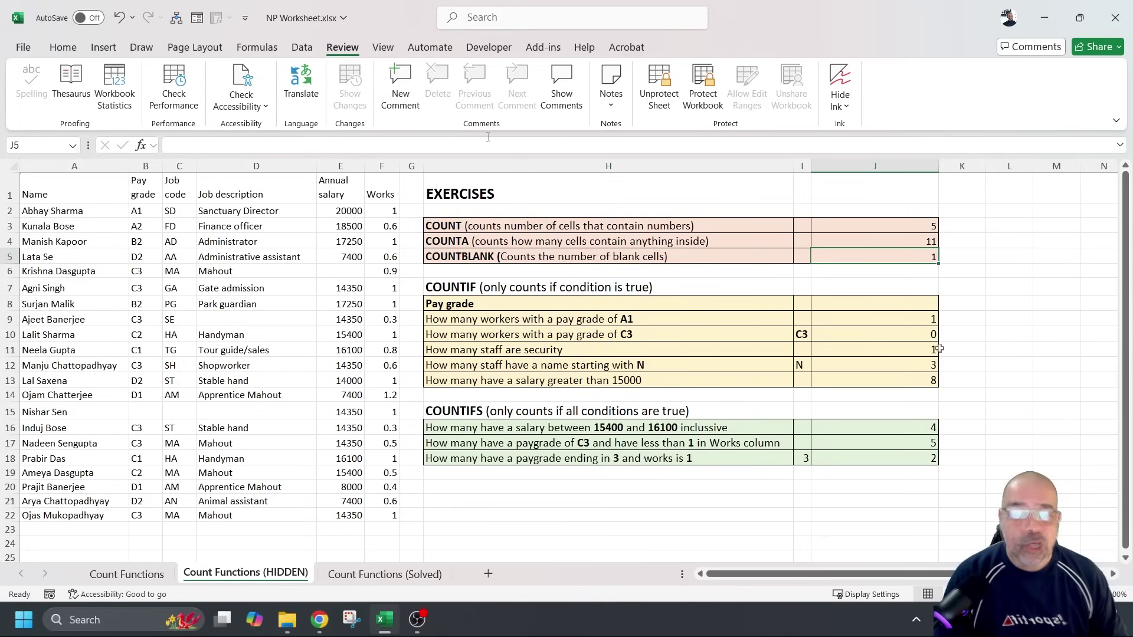
click(879, 381)
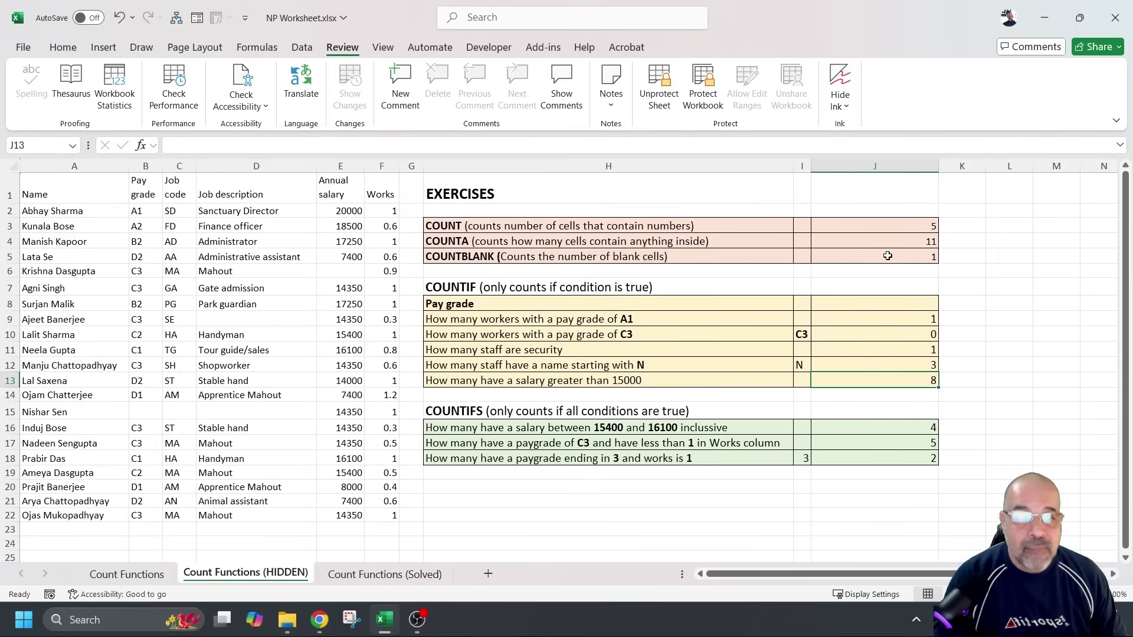
click(887, 255)
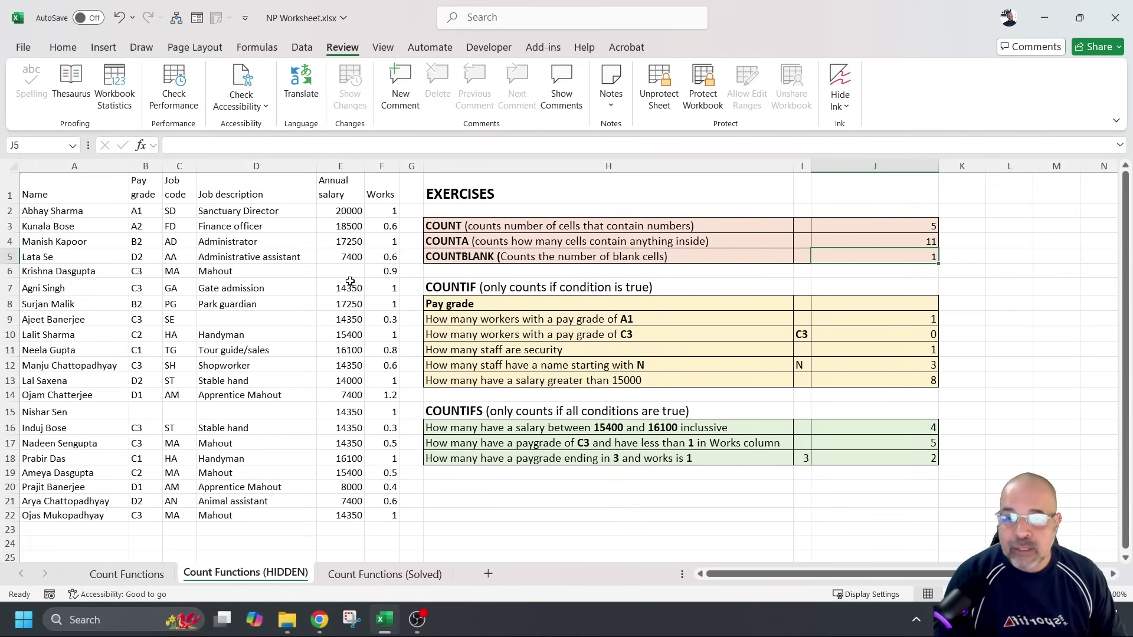
Clear the salaries in E2:E5, check J5's updated blank count, then undo the deletion
drag(350, 211, 349, 247)
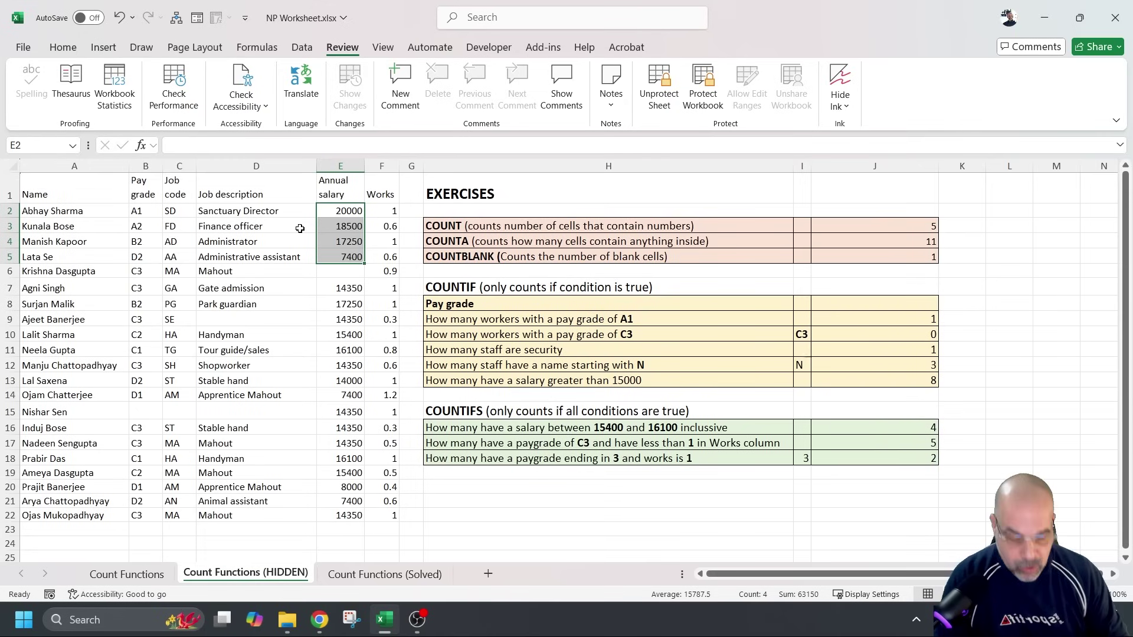
key(Delete)
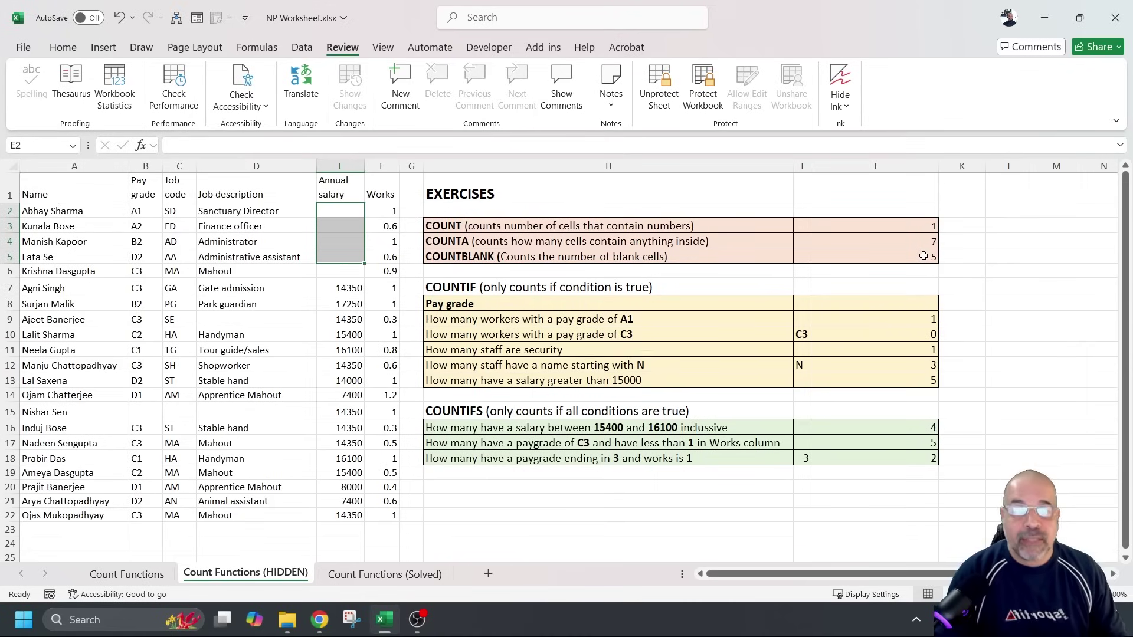
click(923, 255)
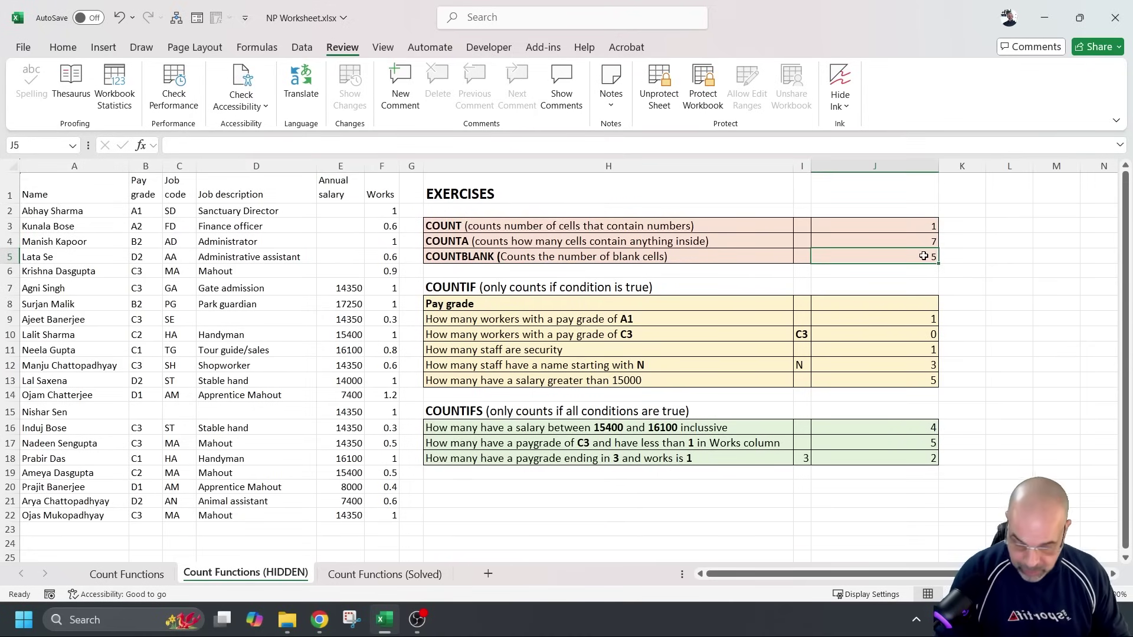
key(ctrl+z)
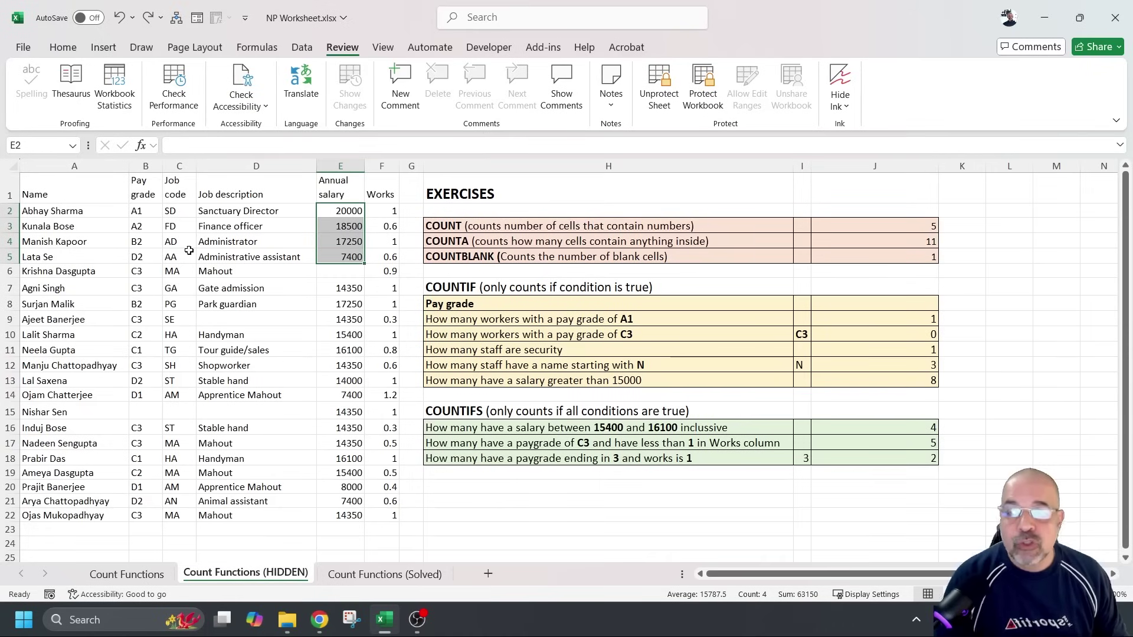
Select E3:E4, then move via Count Functions to the Count Functions (Solved) sheet
drag(323, 242, 336, 232)
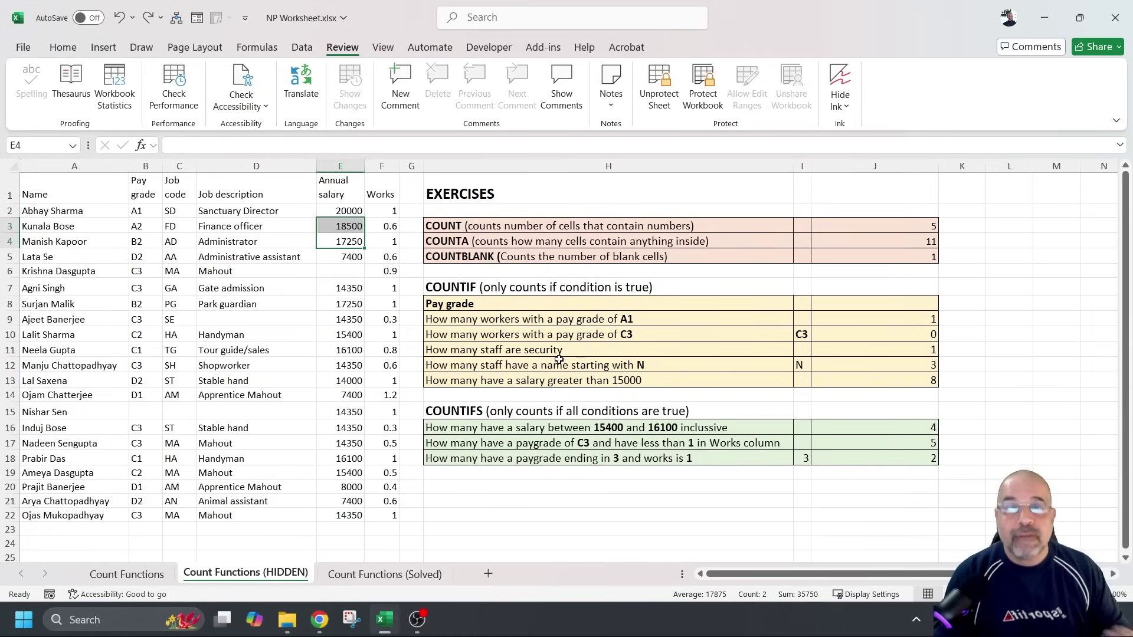
click(147, 573)
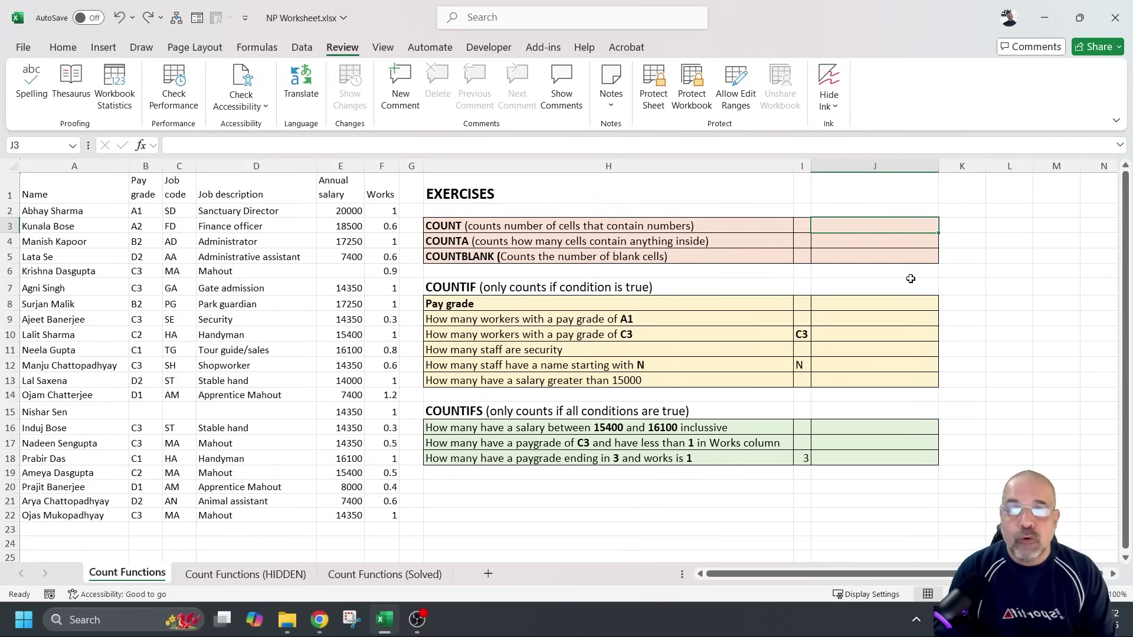
click(411, 575)
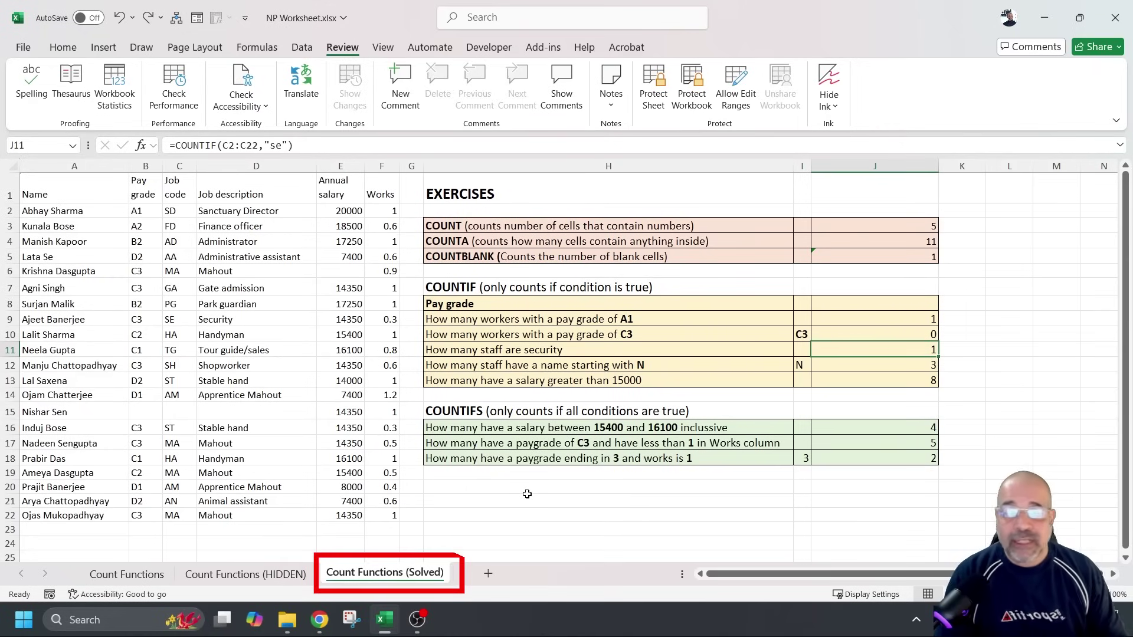
click(240, 575)
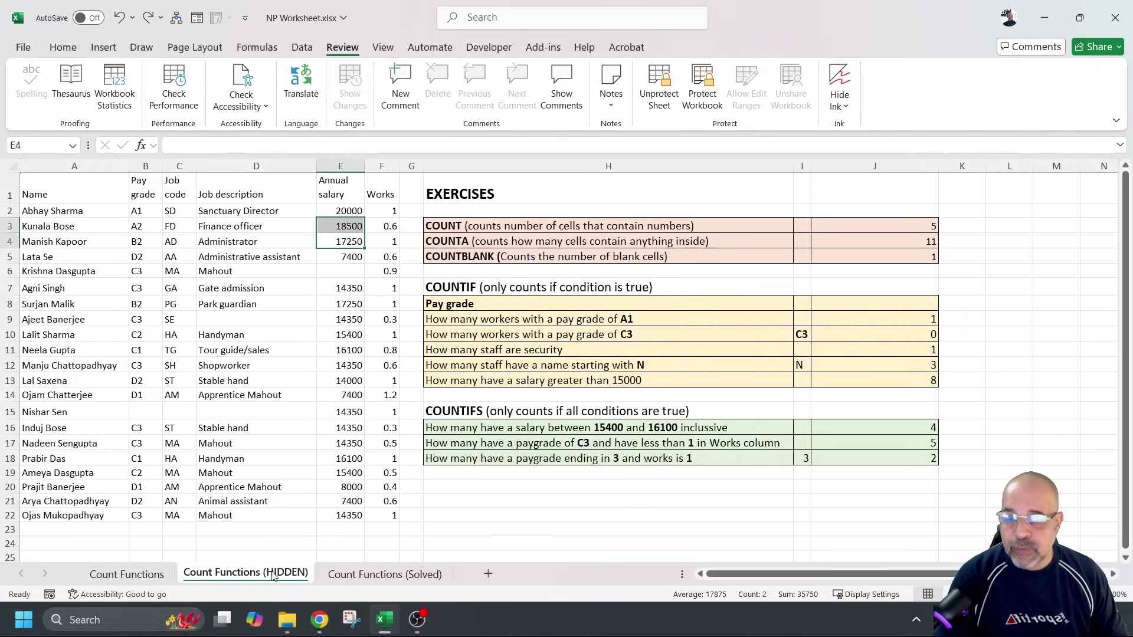
click(901, 245)
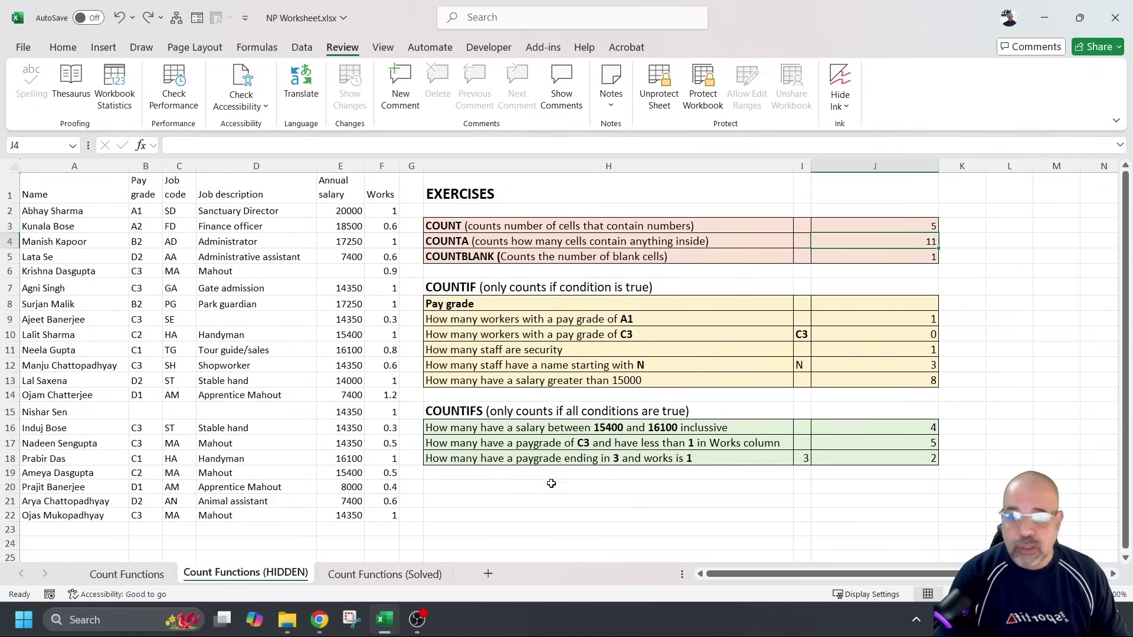
click(394, 576)
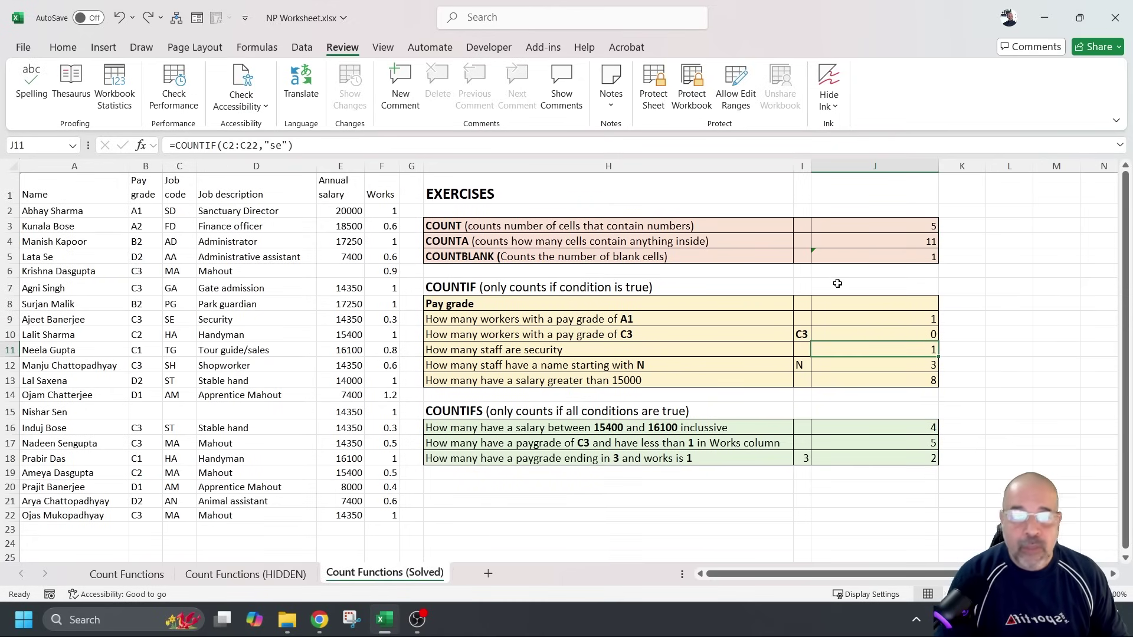
click(879, 241)
click(881, 265)
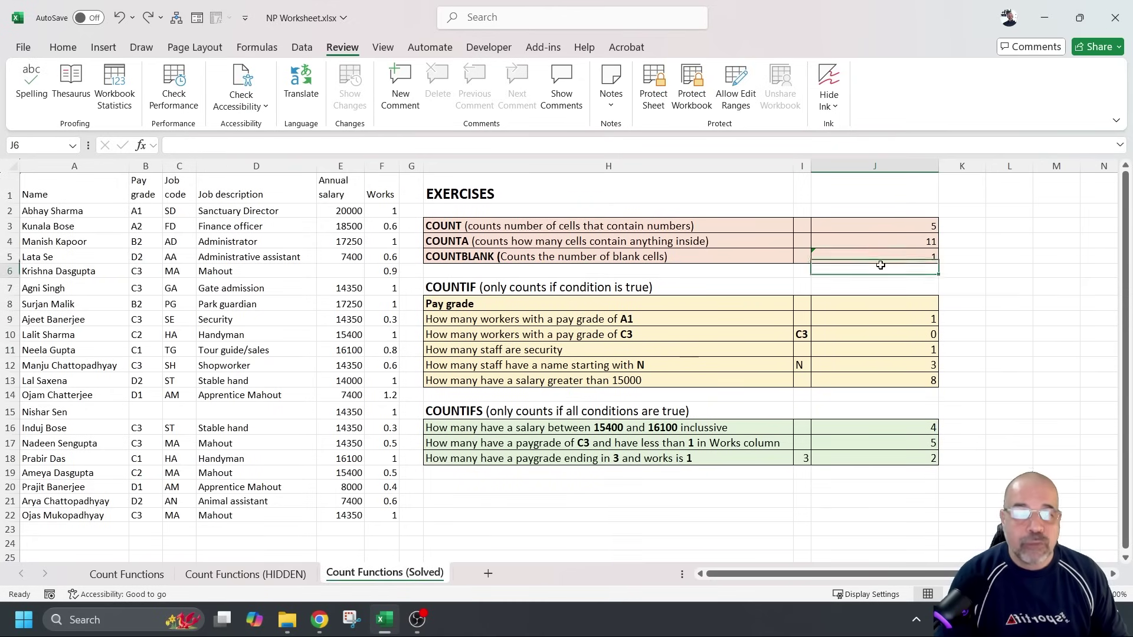
click(856, 304)
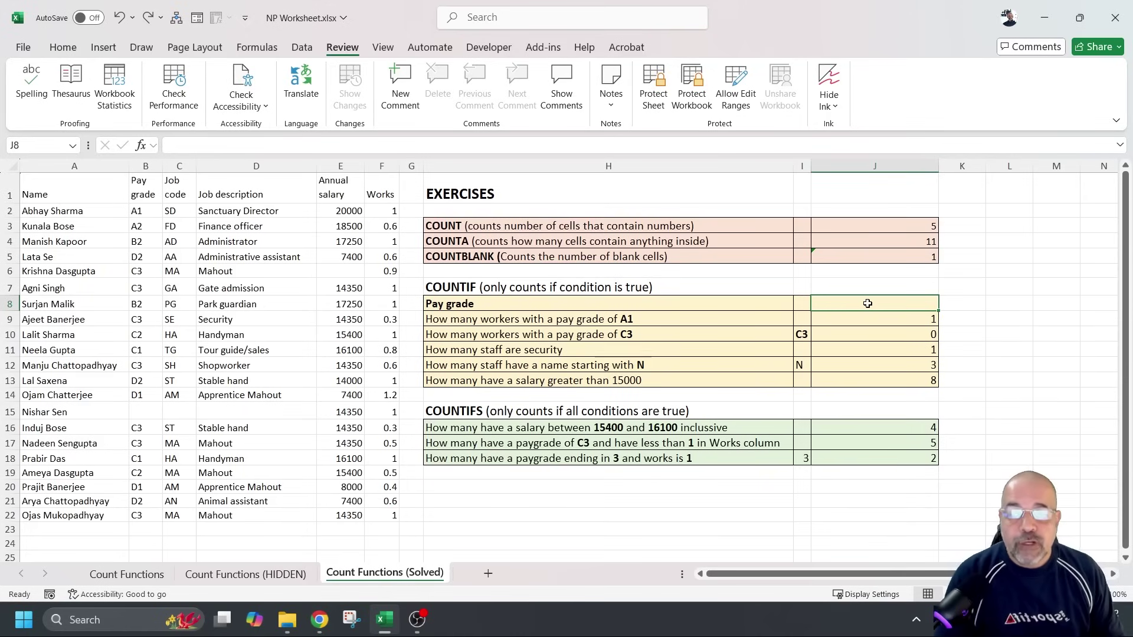
click(848, 321)
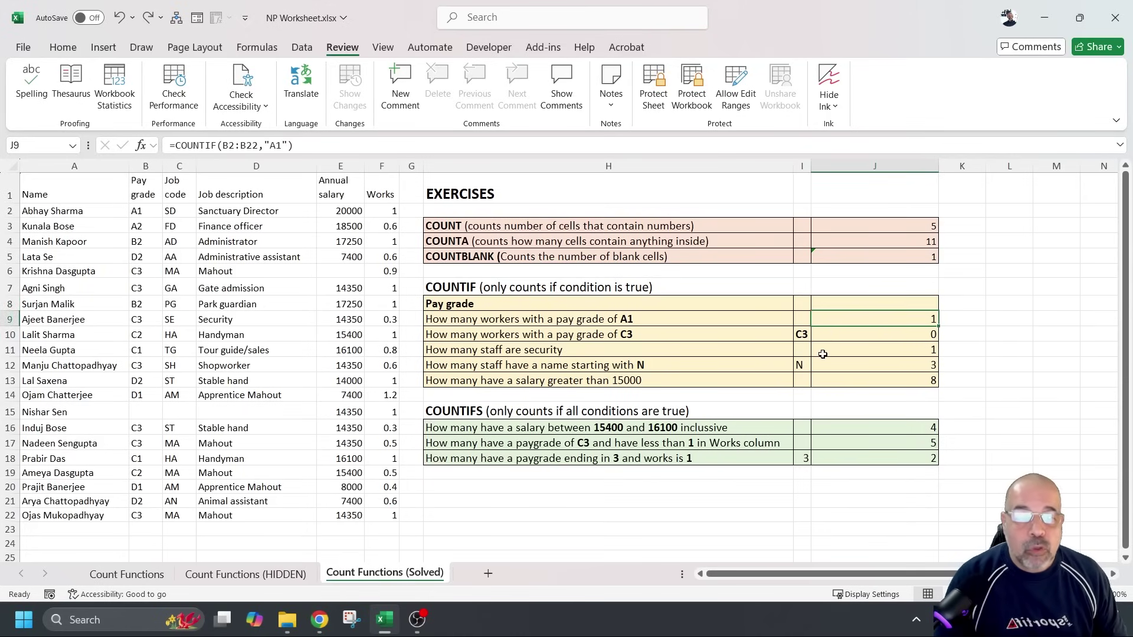
click(823, 354)
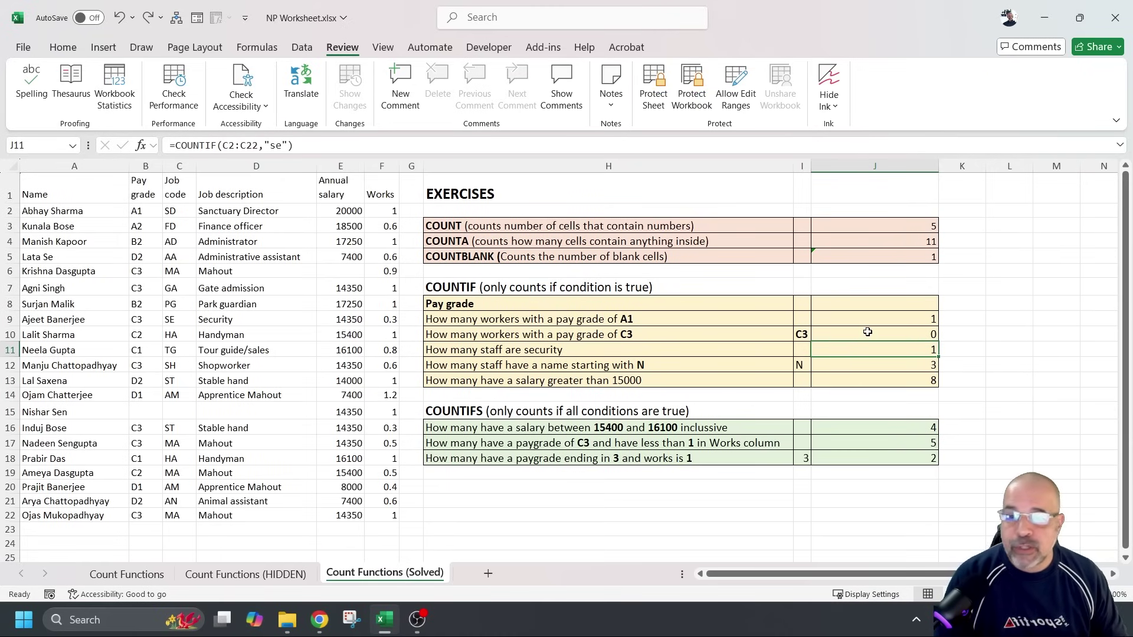
click(891, 321)
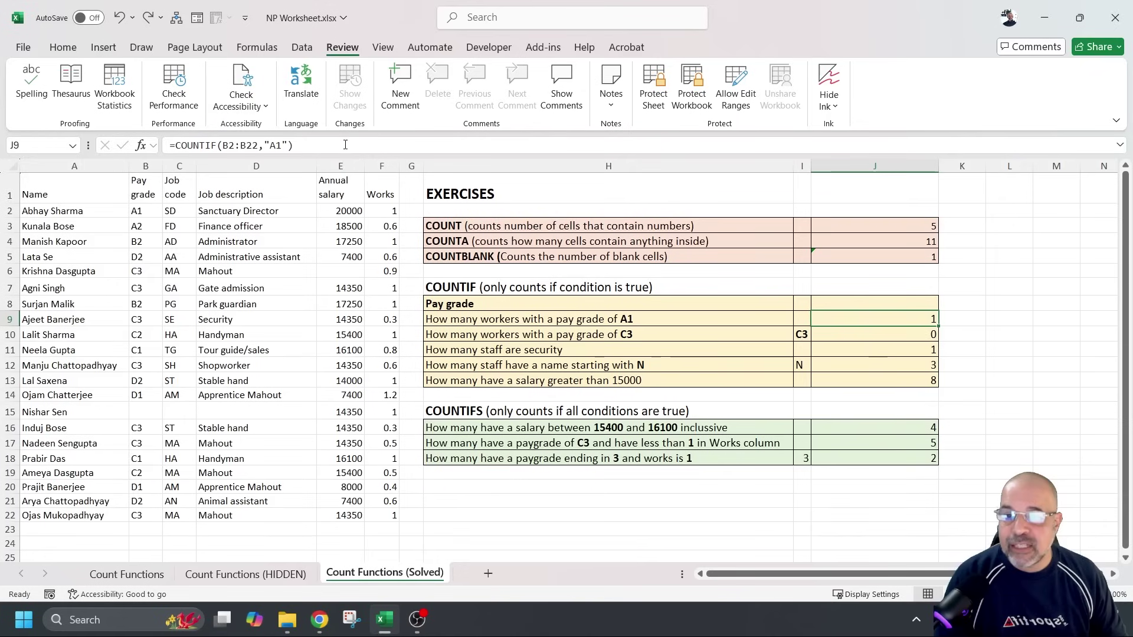
double_click(890, 320)
double_click(885, 459)
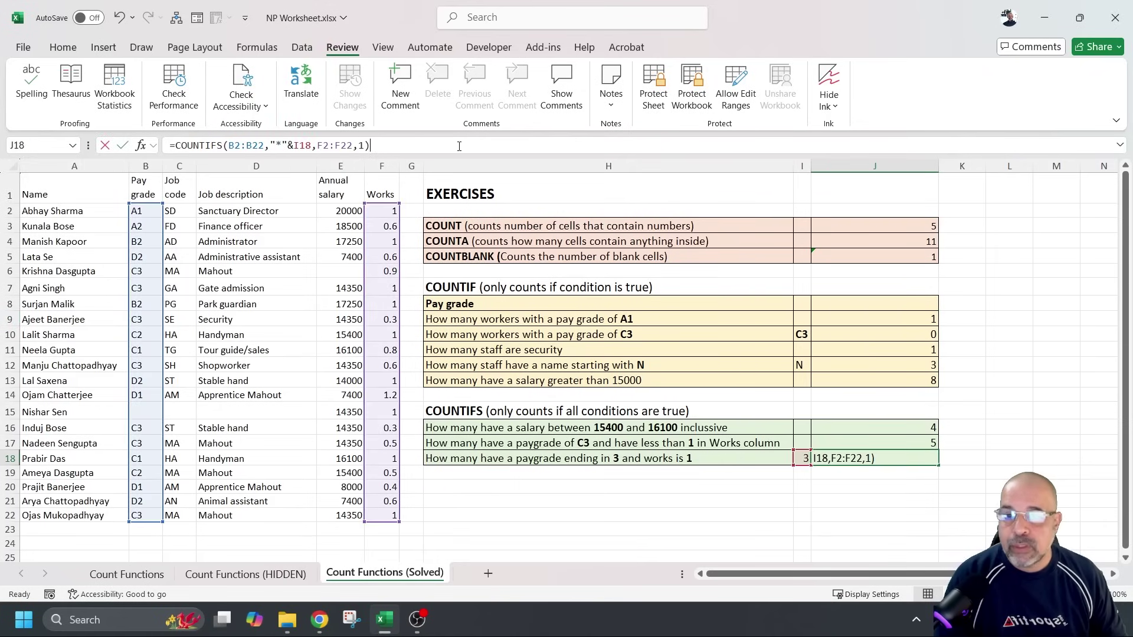
click(622, 252)
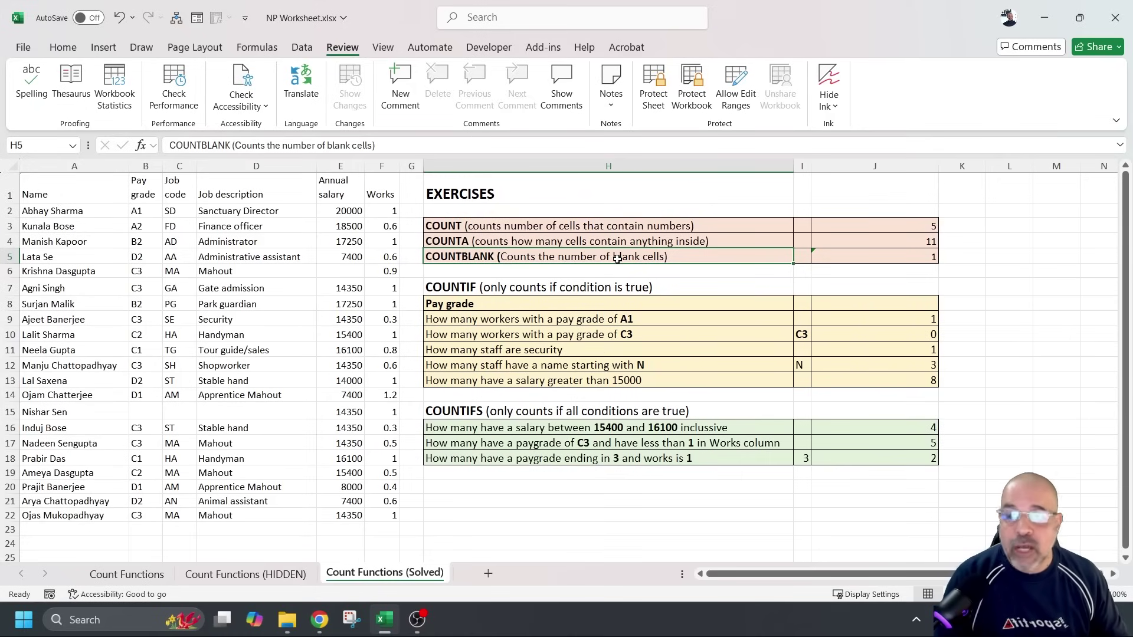
Select every cell on the sheet and bring up Format Cells on its Protection page
click(8, 167)
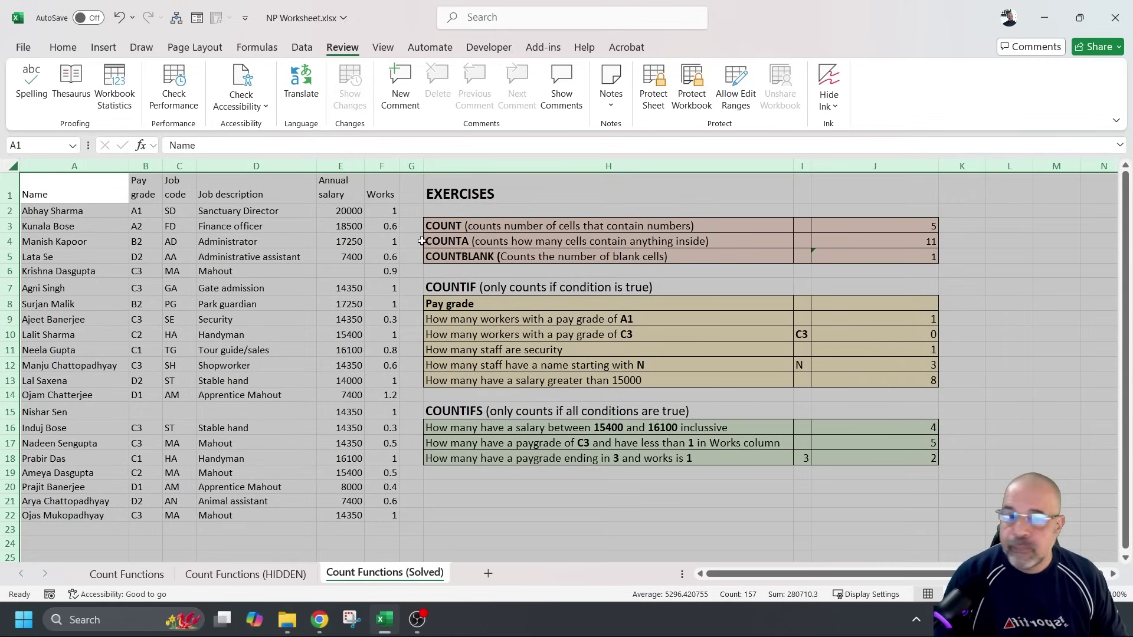
click(554, 197)
key(ctrl+a)
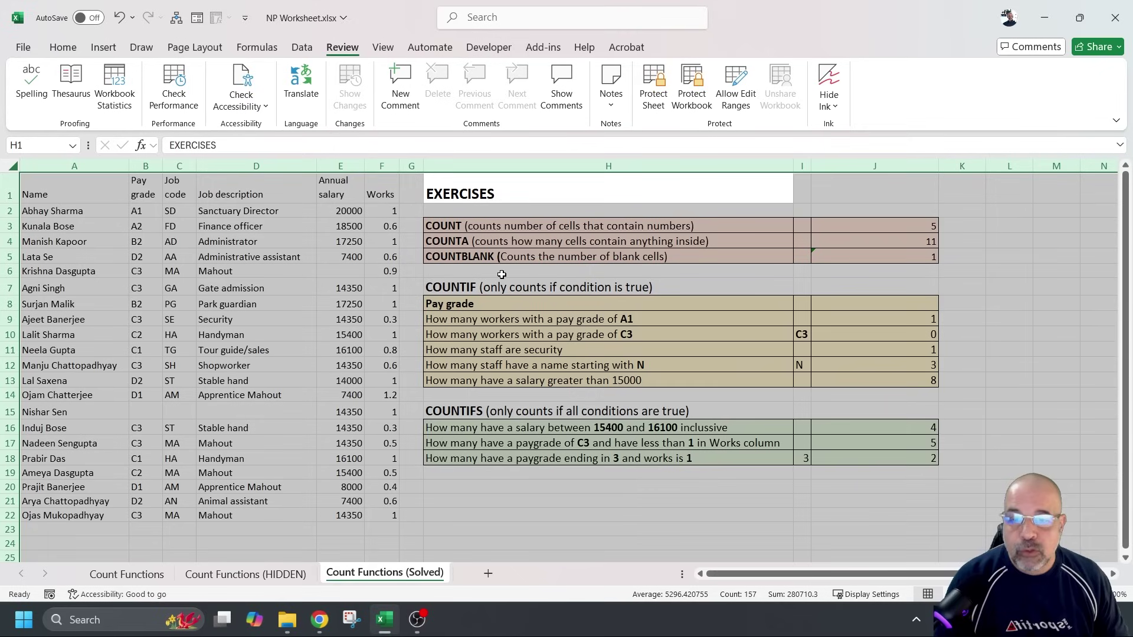
right_click(412, 239)
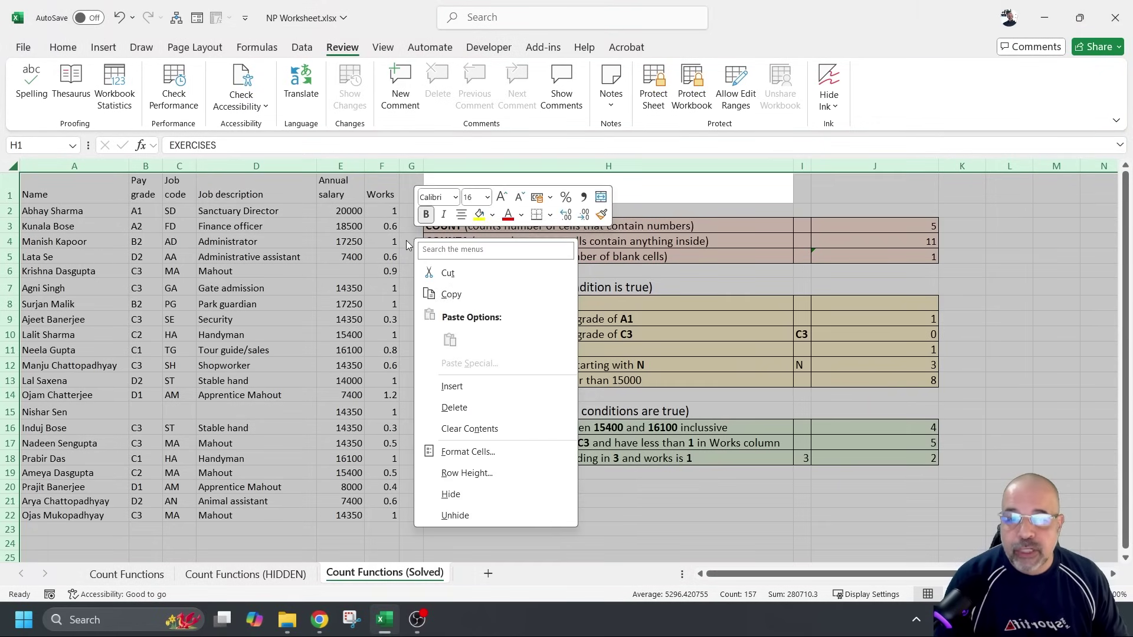
click(494, 454)
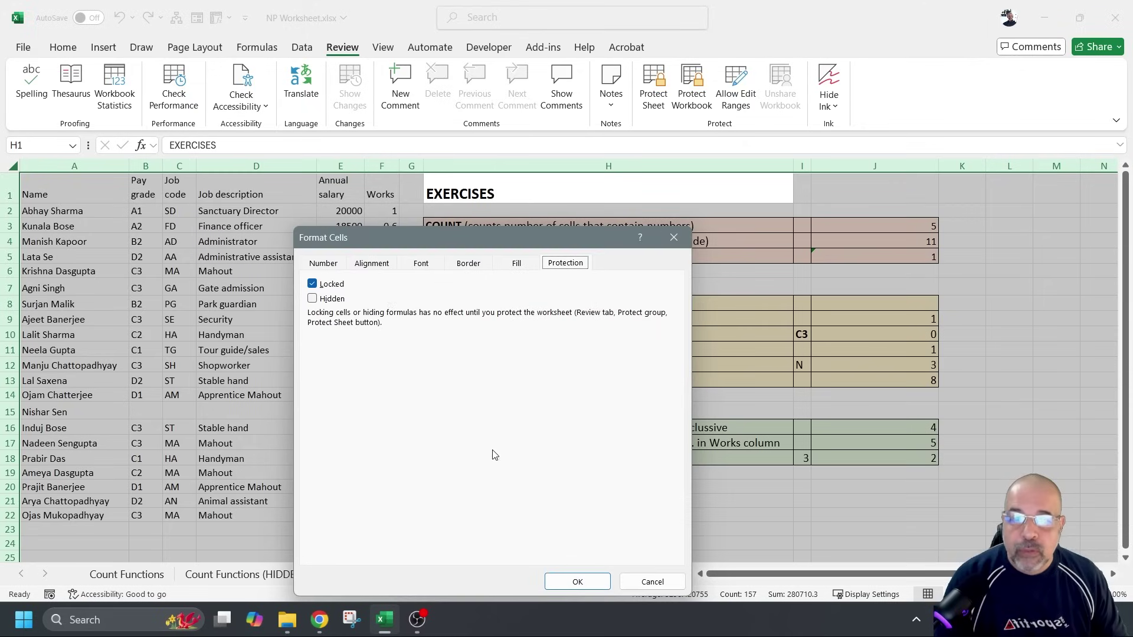
click(322, 264)
click(372, 264)
click(434, 262)
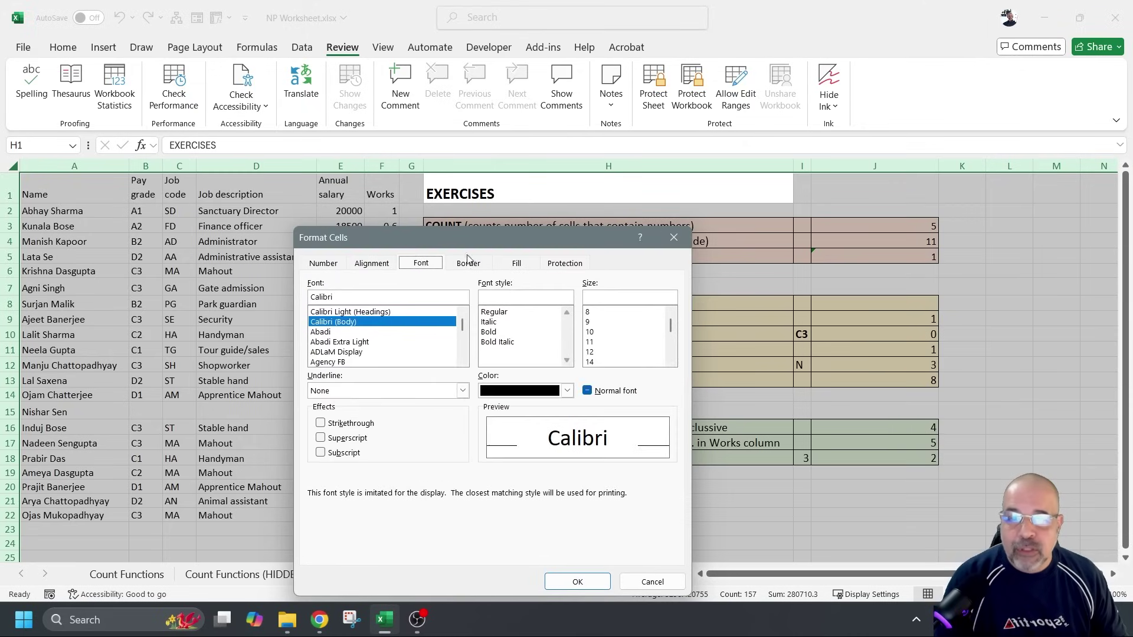
click(564, 264)
Tick Hidden with Locked kept on for all cells, apply it, and inspect J4's COUNTA formula
drag(607, 236, 706, 122)
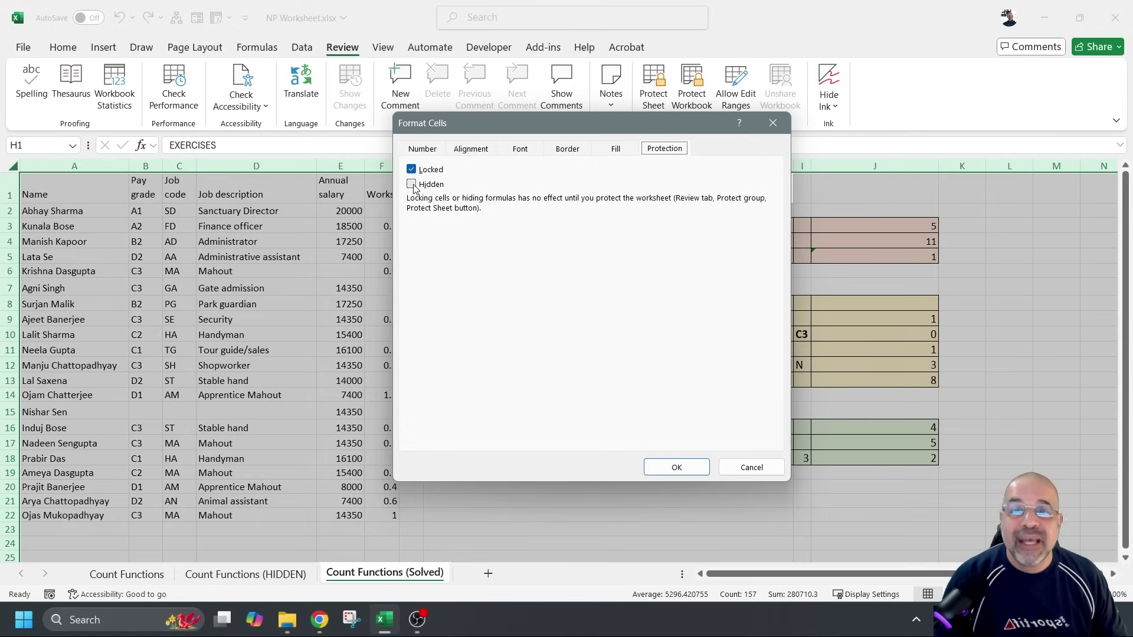
click(412, 185)
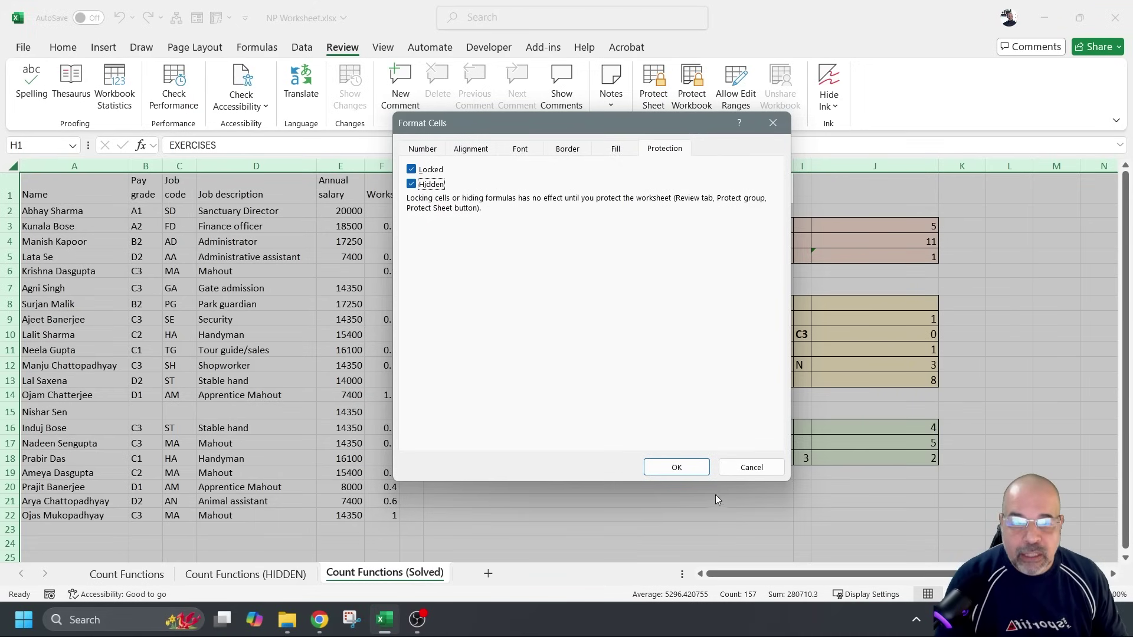
click(677, 468)
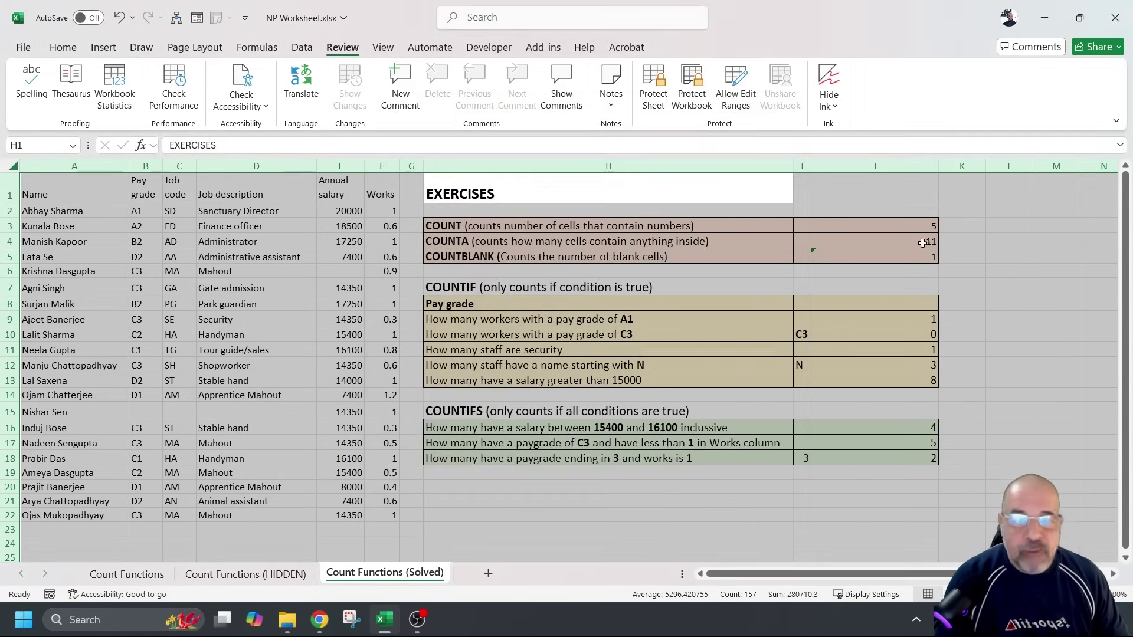
click(921, 243)
Review the count formulas in J5, J9, J11, J16, J17 and J12, then bring up Protect Sheet
click(888, 259)
click(866, 317)
click(864, 348)
click(879, 434)
click(875, 446)
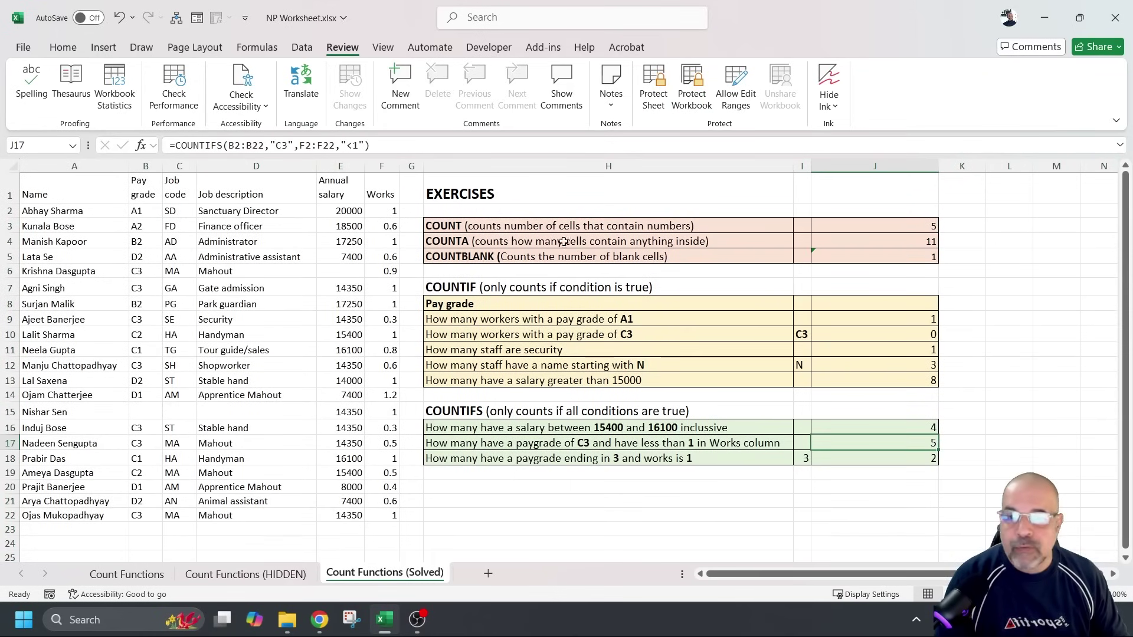
key(F2)
click(865, 361)
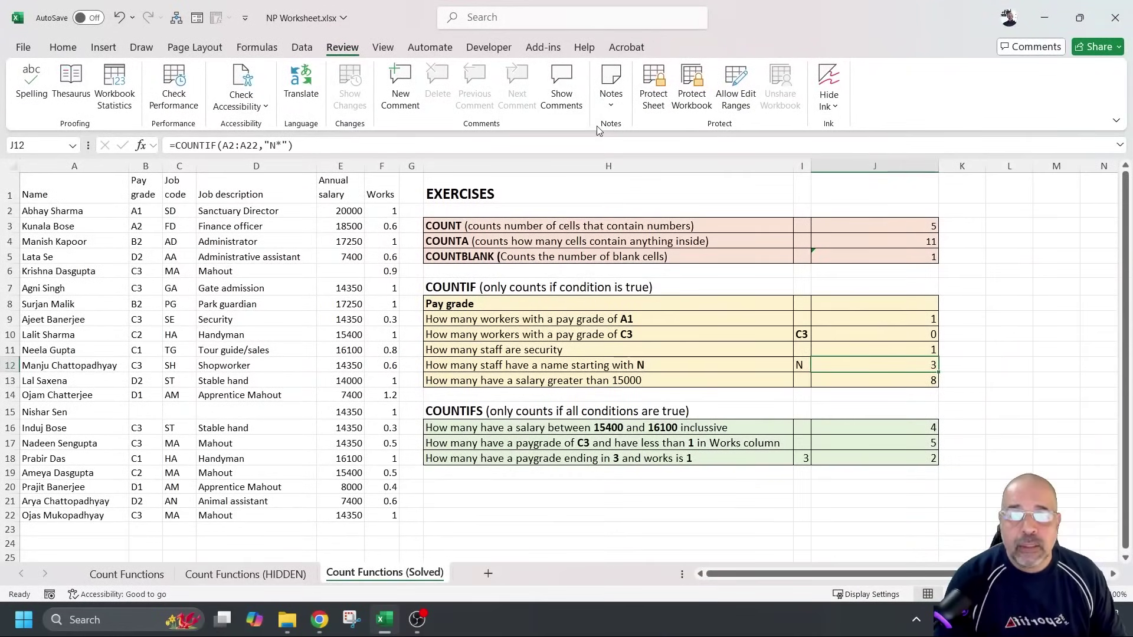
click(655, 89)
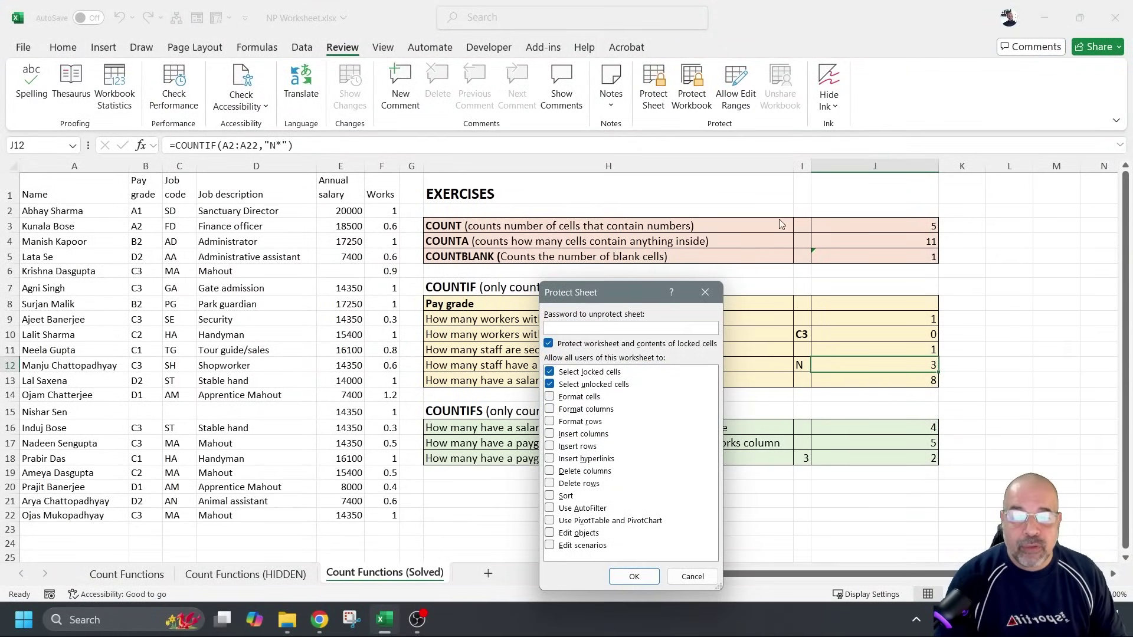
Protect the Count Functions (Solved) sheet with a password, entering and confirming the sheet password
drag(601, 295, 549, 131)
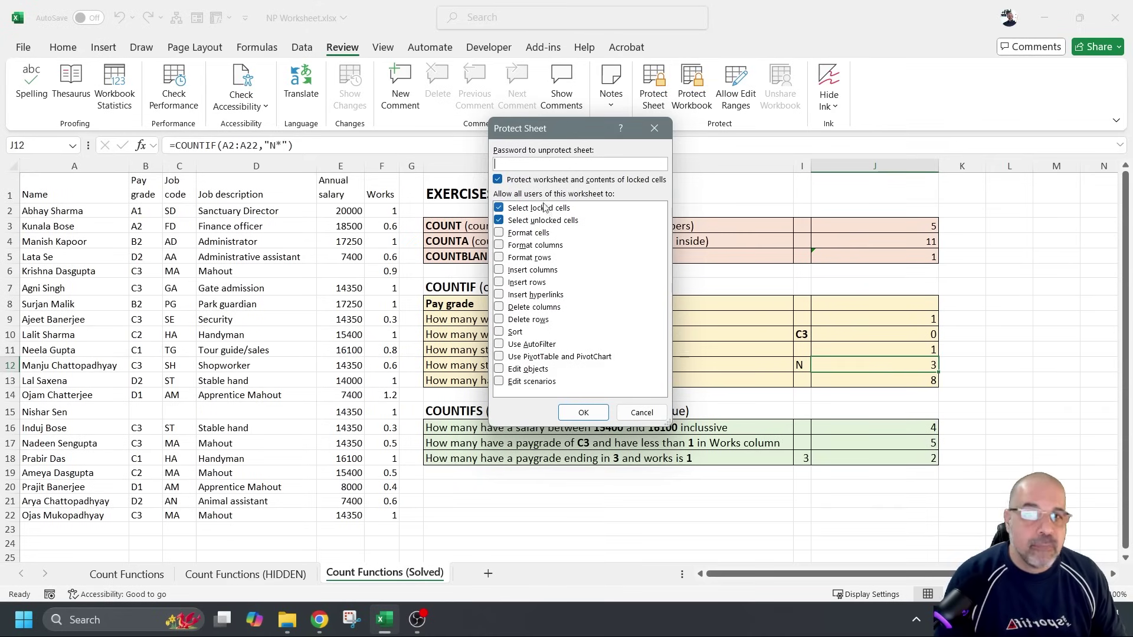
text(12)
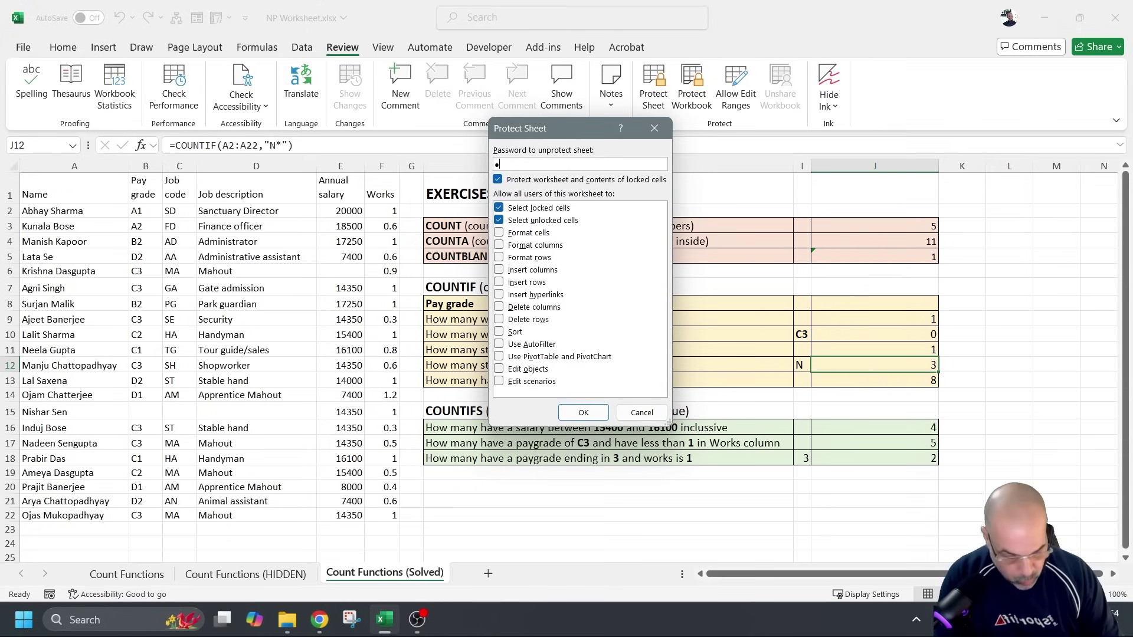
text(34)
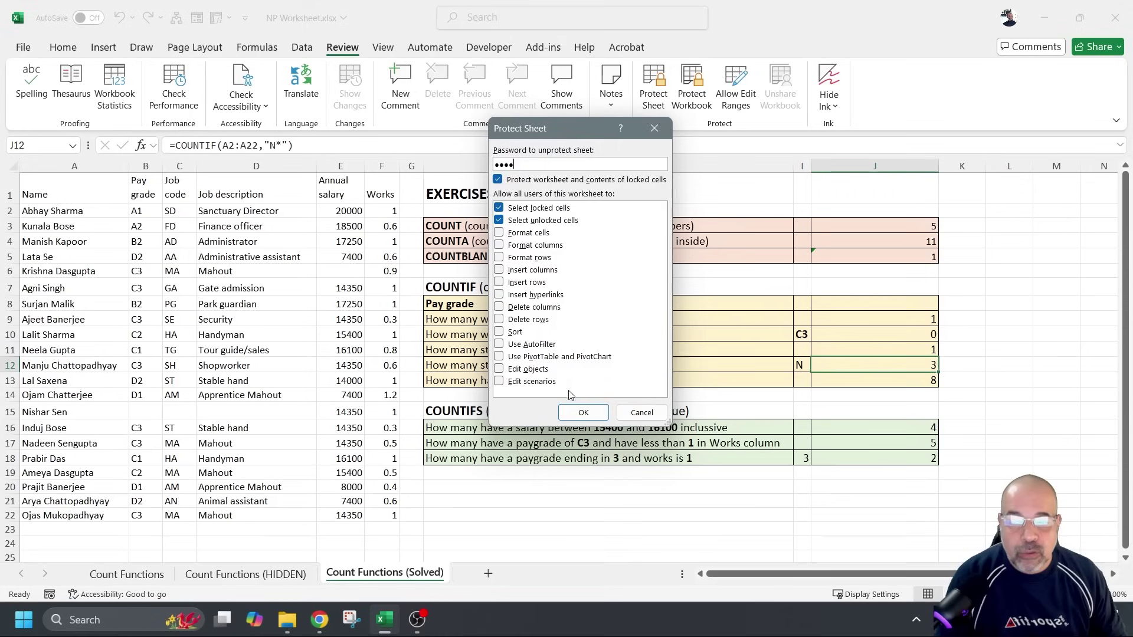
click(583, 412)
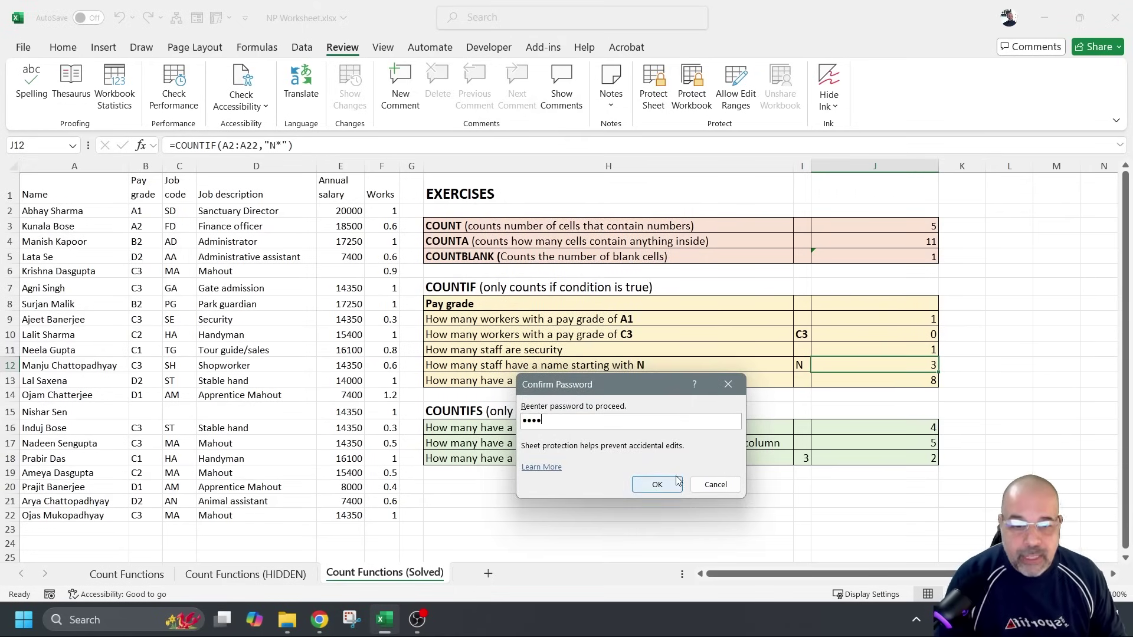
click(657, 484)
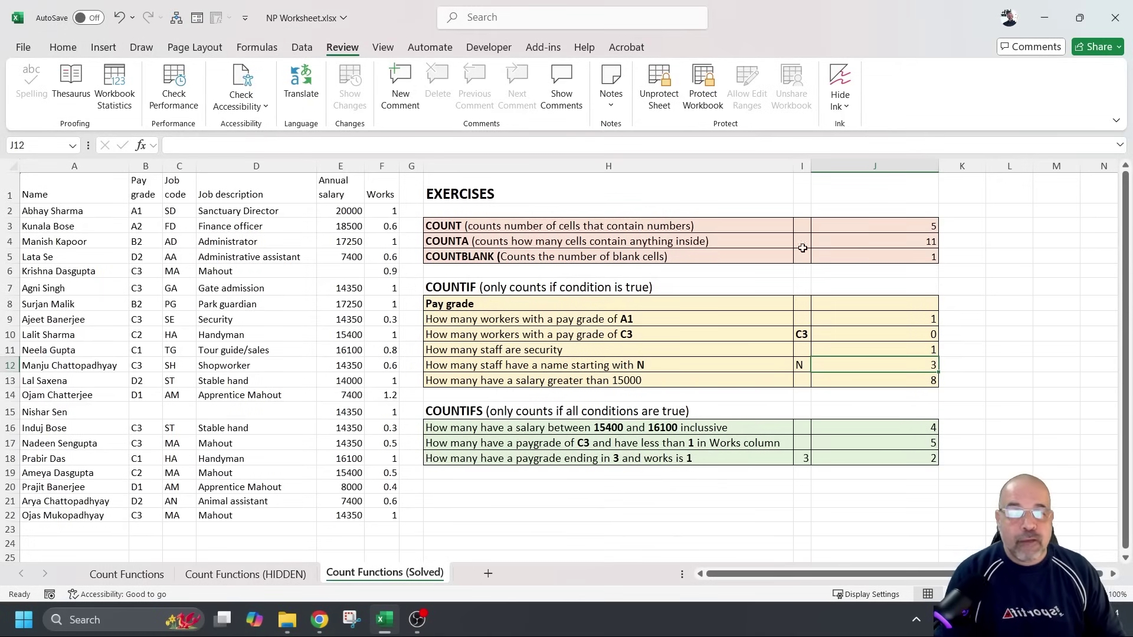
click(872, 226)
click(865, 246)
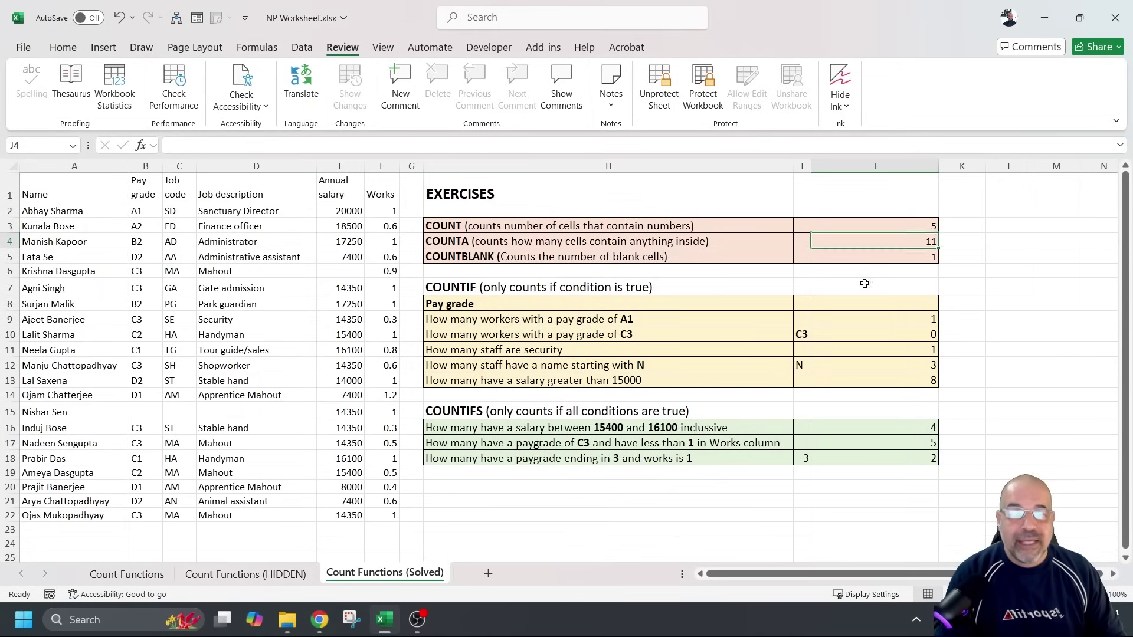
click(868, 318)
click(872, 428)
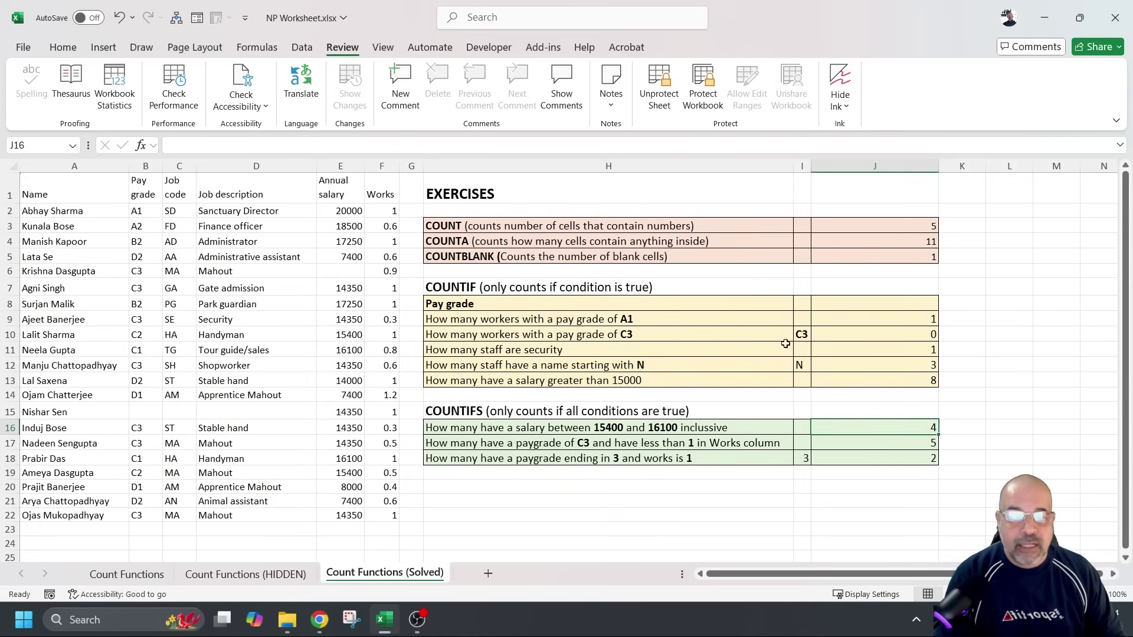
click(278, 148)
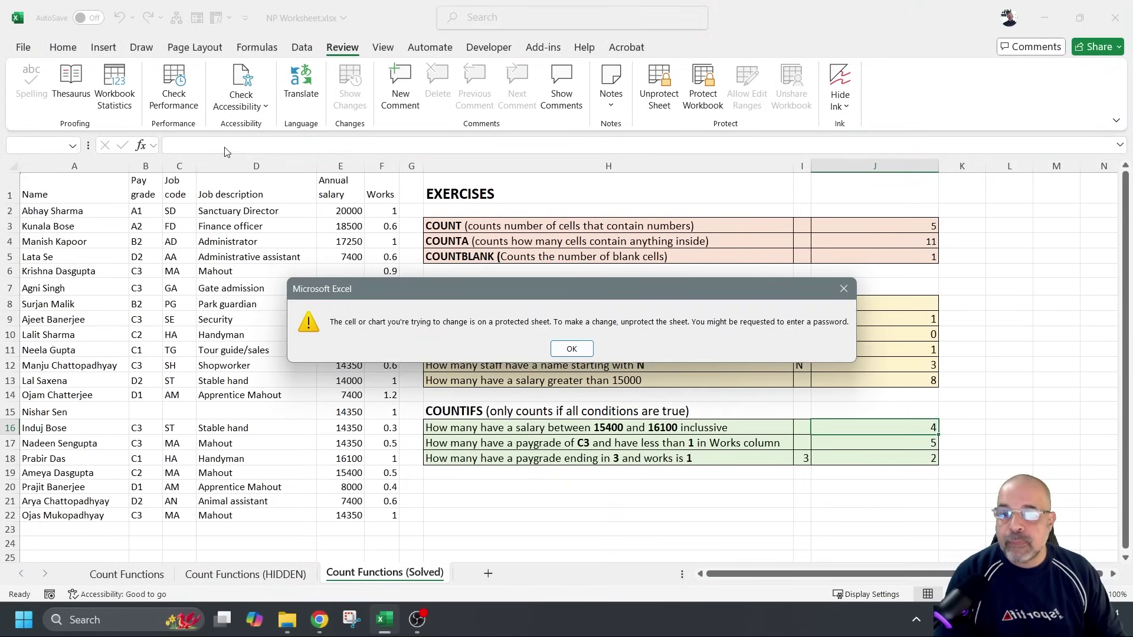
click(570, 350)
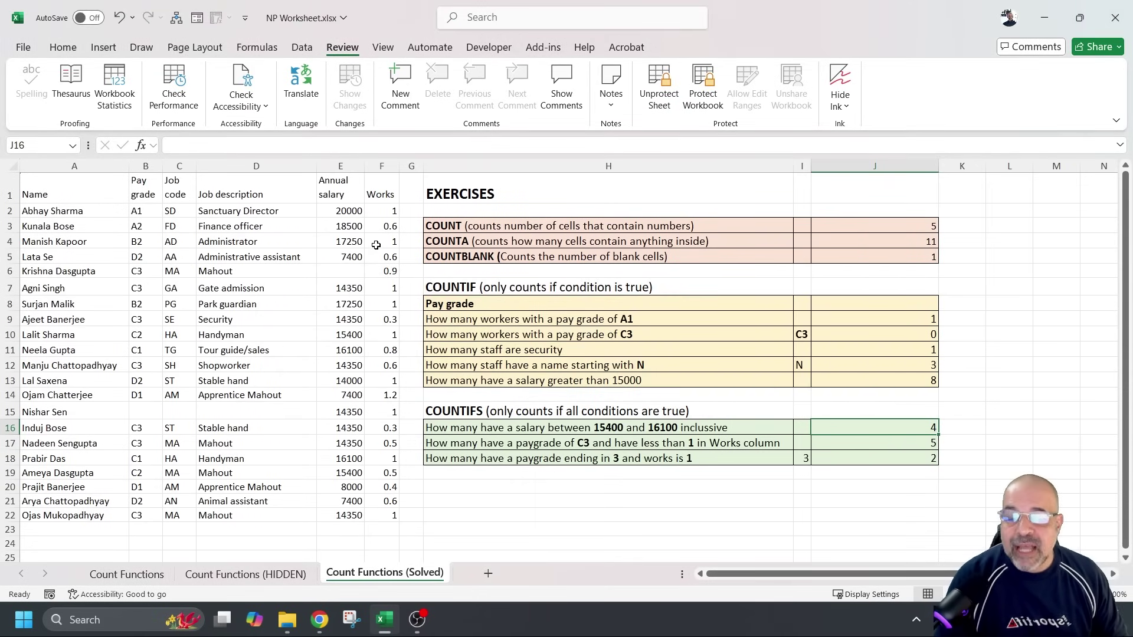
click(12, 166)
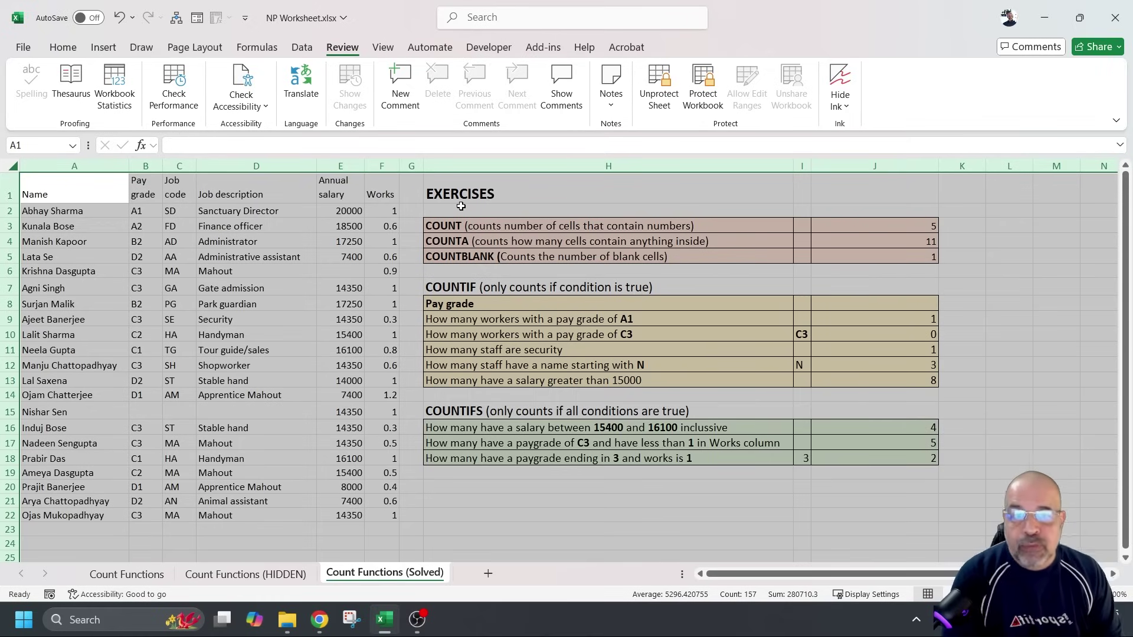
click(355, 254)
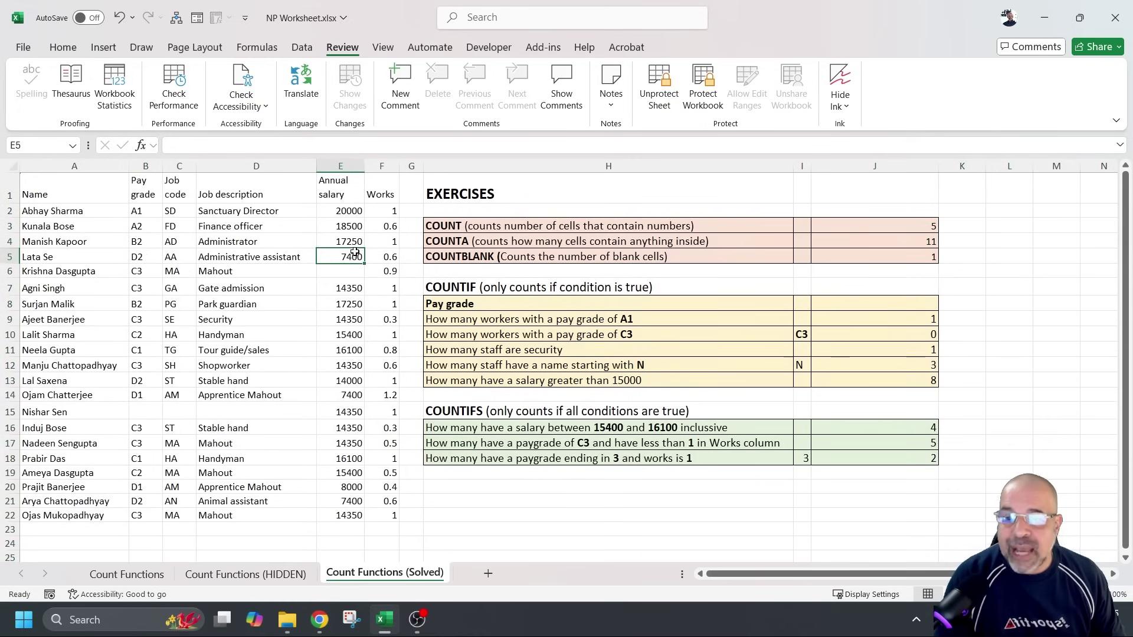
double_click(353, 257)
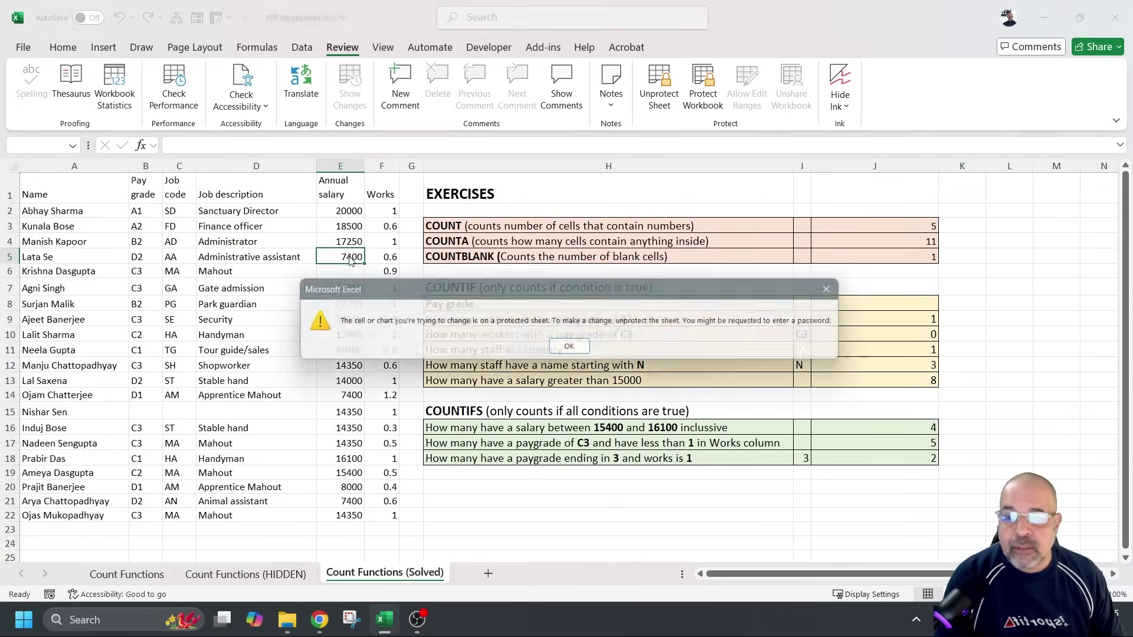
click(574, 349)
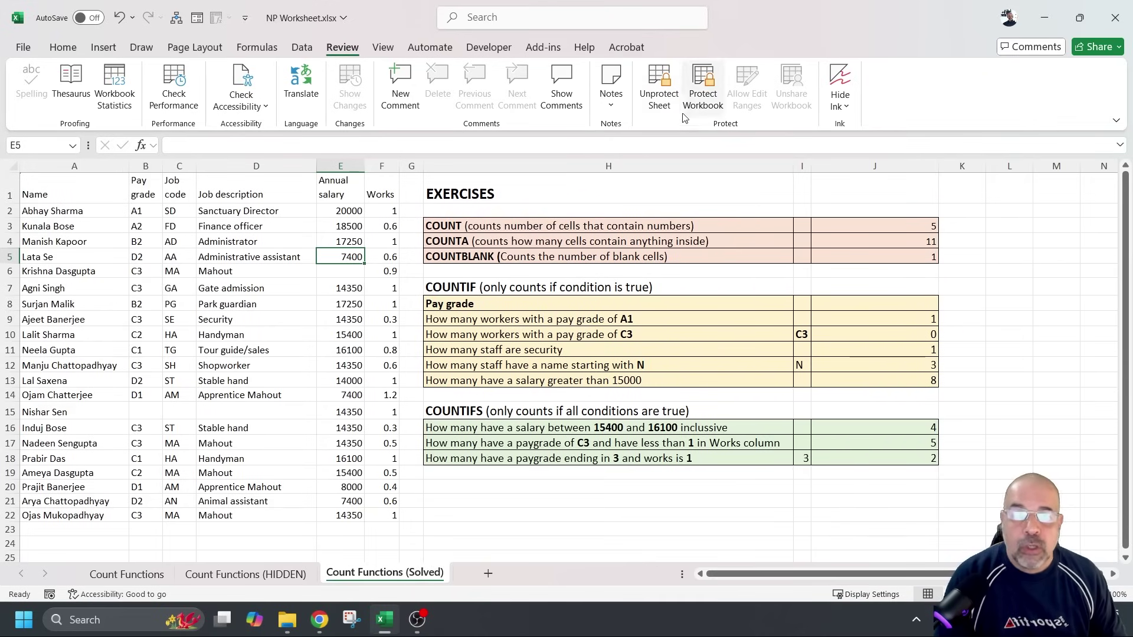
Unprotect the sheet with its password, confirm J4's COUNTA formula shows, and select A2:F22
click(660, 88)
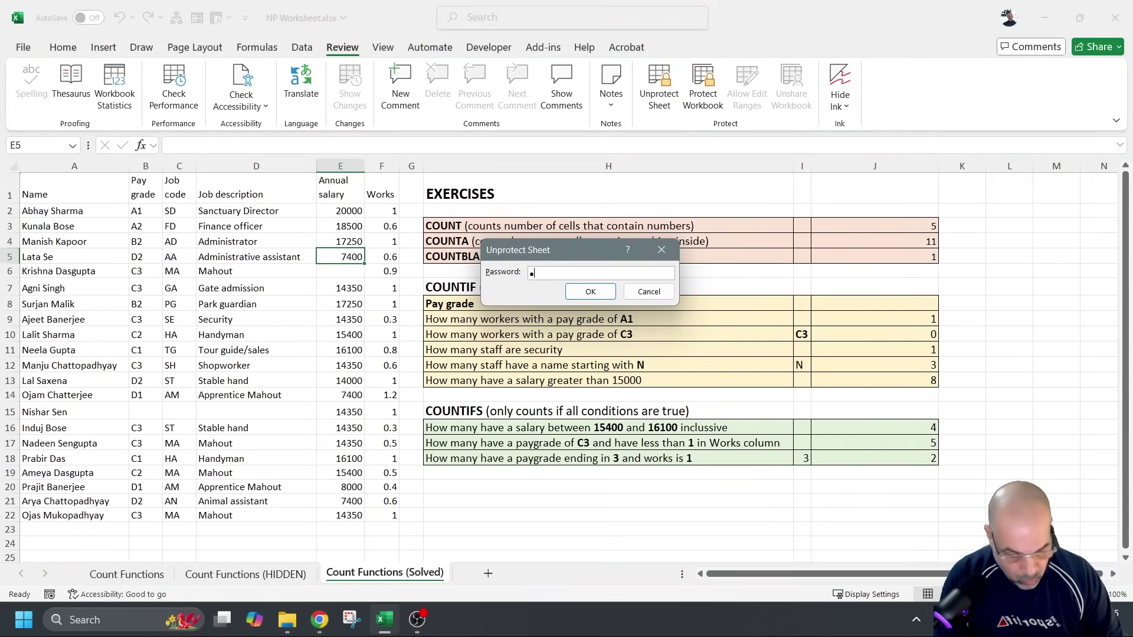
key(Return)
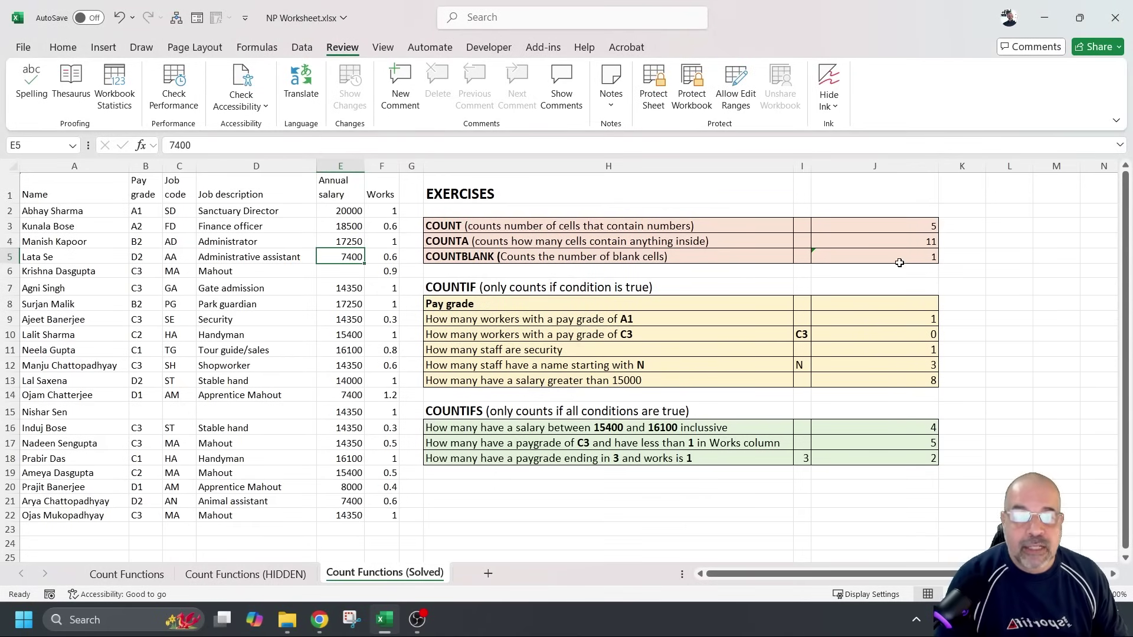
click(911, 239)
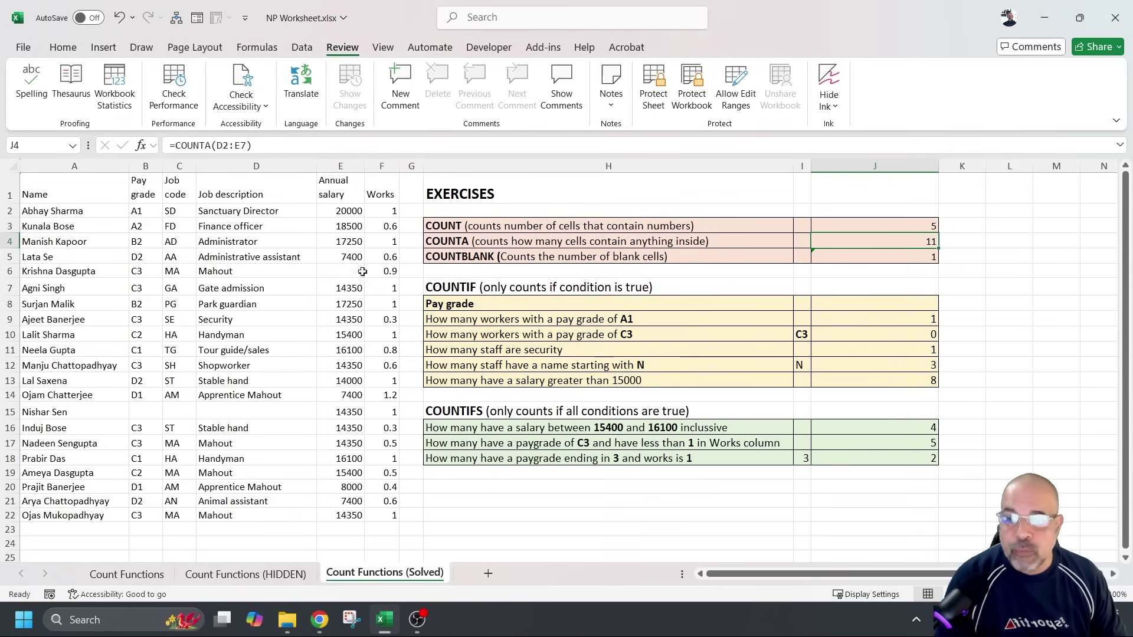
drag(83, 208, 380, 509)
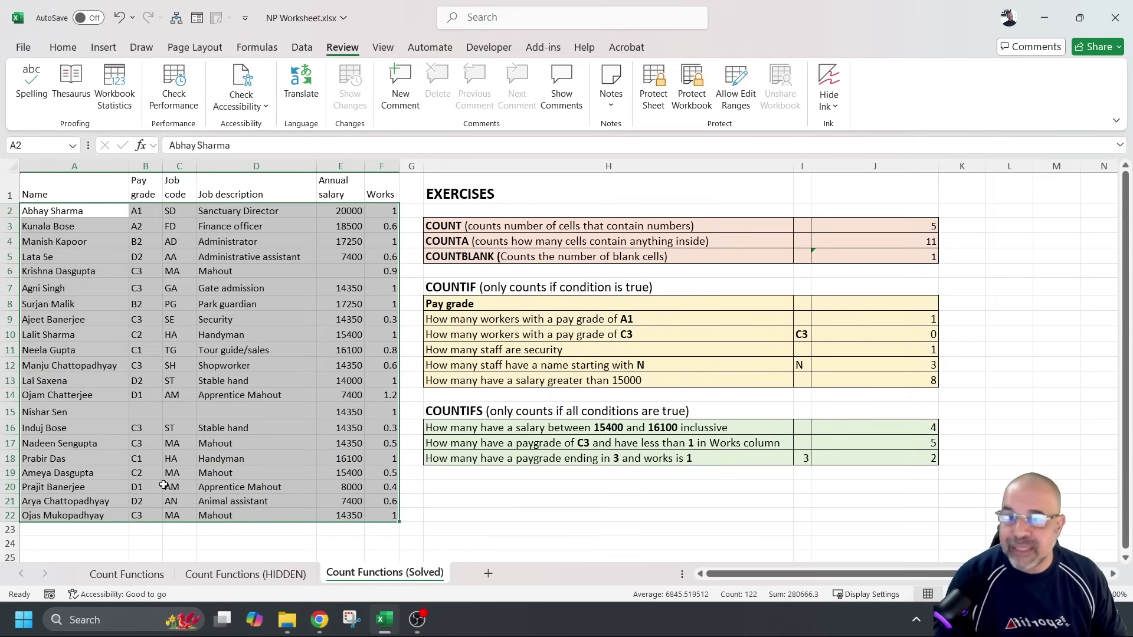
In Format Cells Protection for A2:F22, tick Hidden, clear Locked, and apply the change
right_click(285, 244)
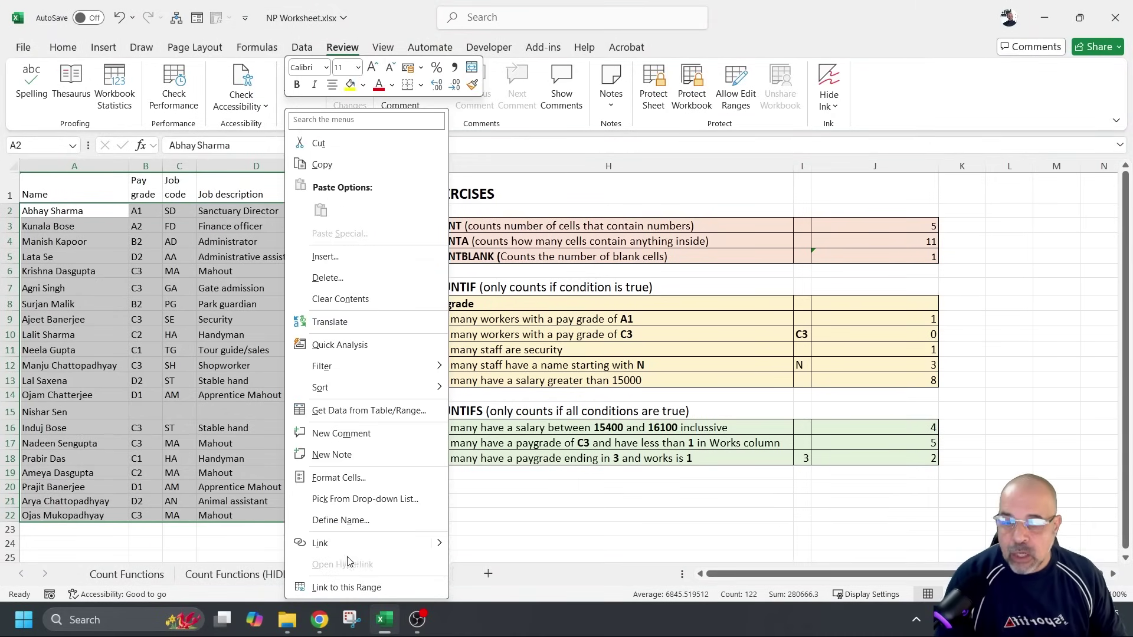
click(394, 478)
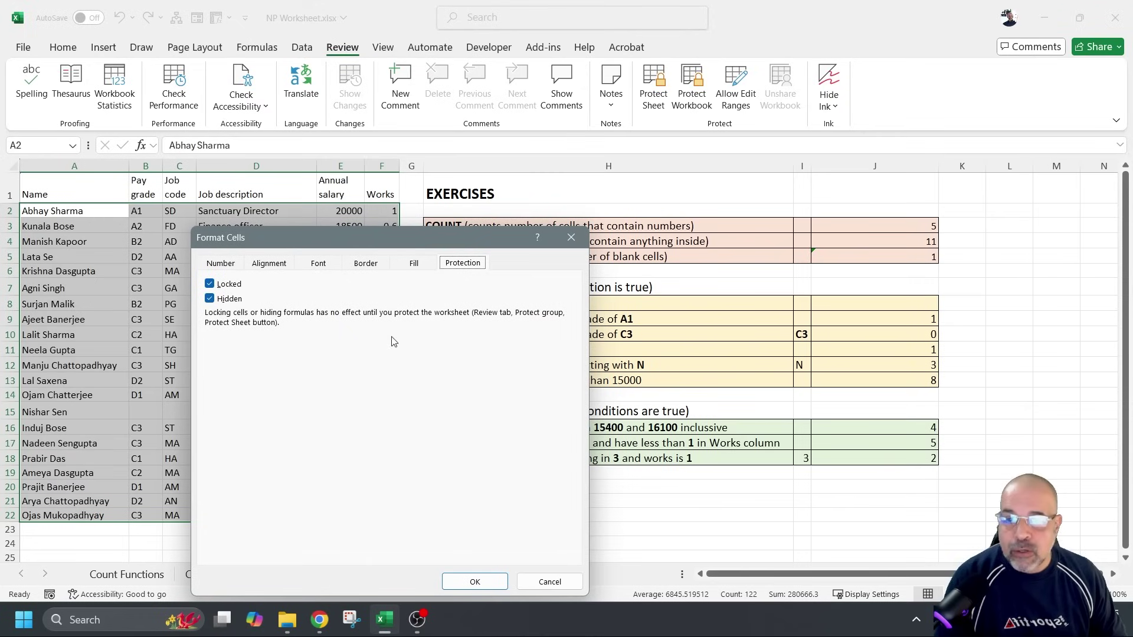
click(210, 298)
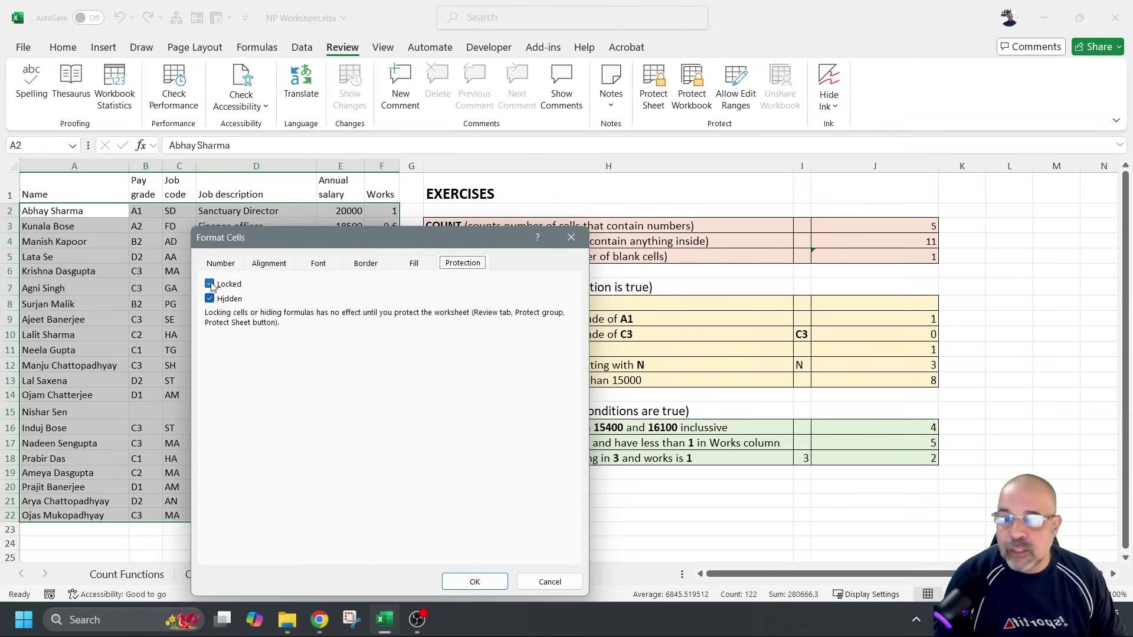
click(210, 285)
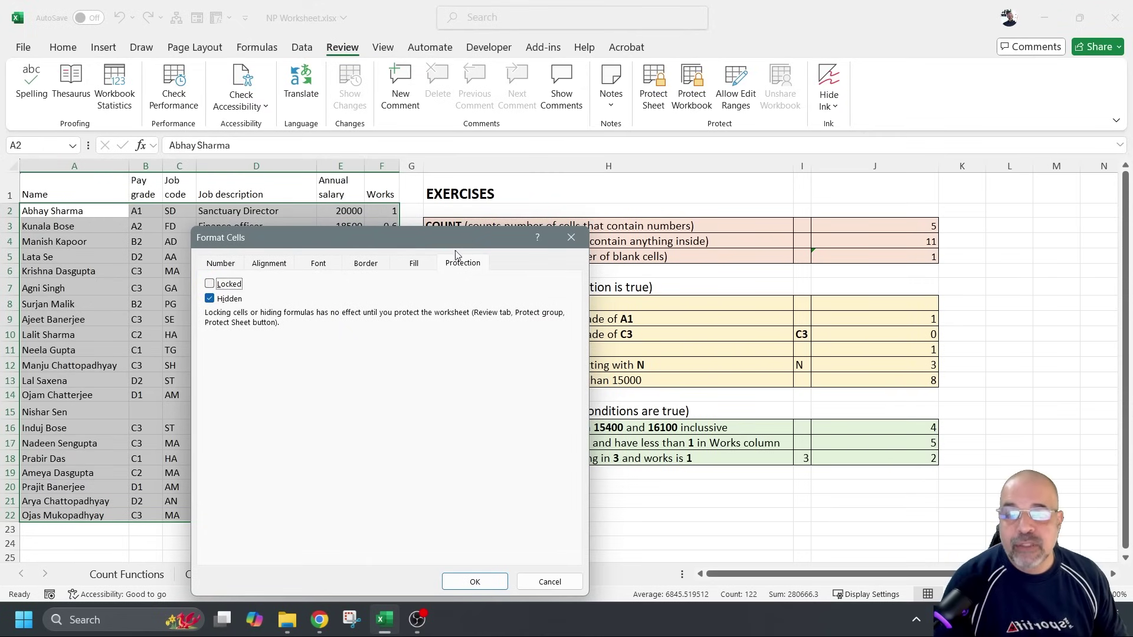
drag(455, 243, 681, 192)
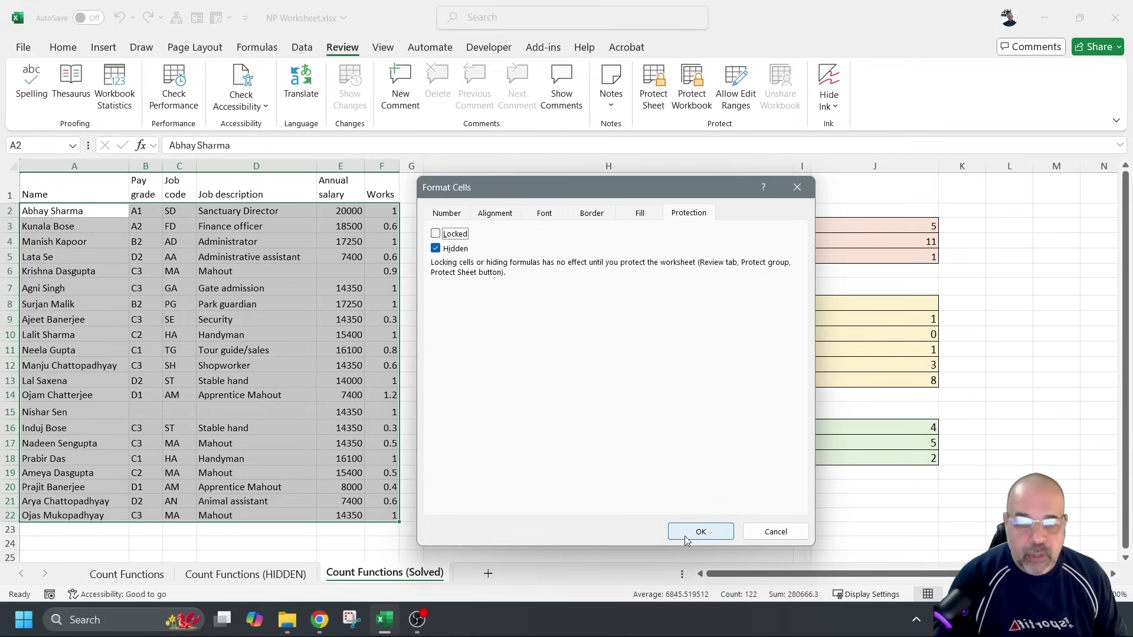
click(723, 527)
click(721, 527)
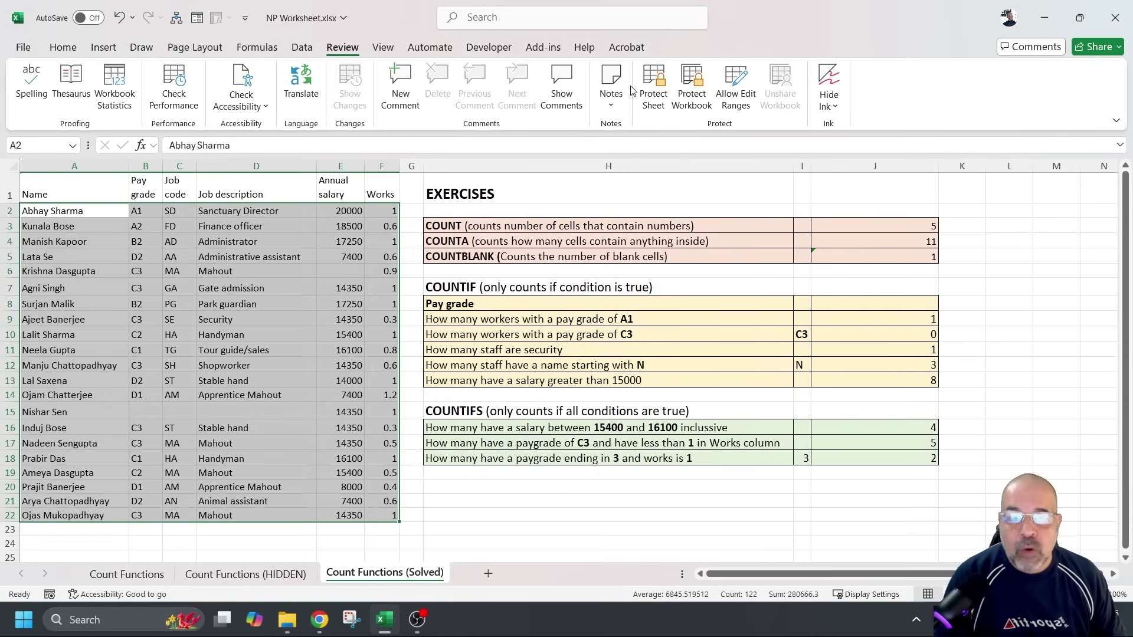
Re-protect the Solved sheet with the password, then select a question cell and salary cell E4
click(655, 83)
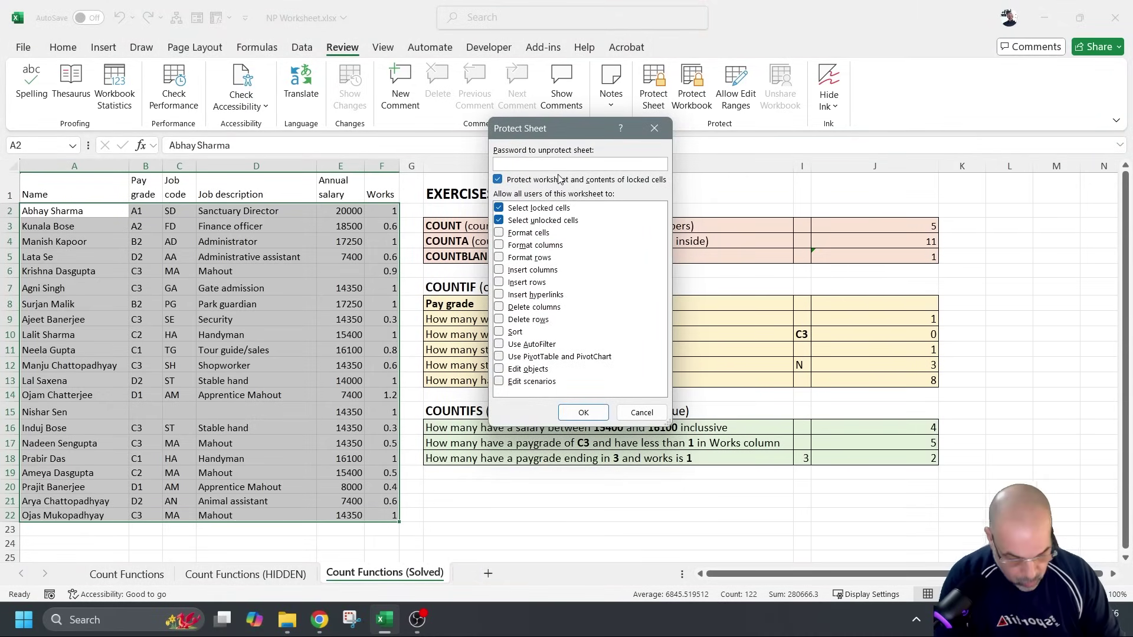
click(583, 412)
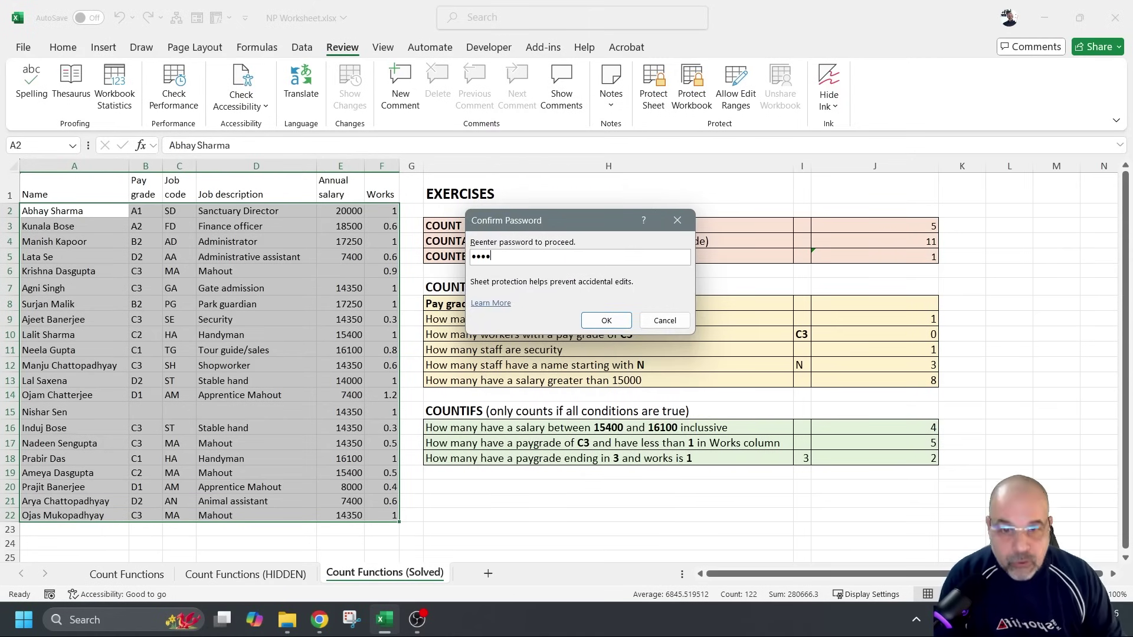
click(607, 320)
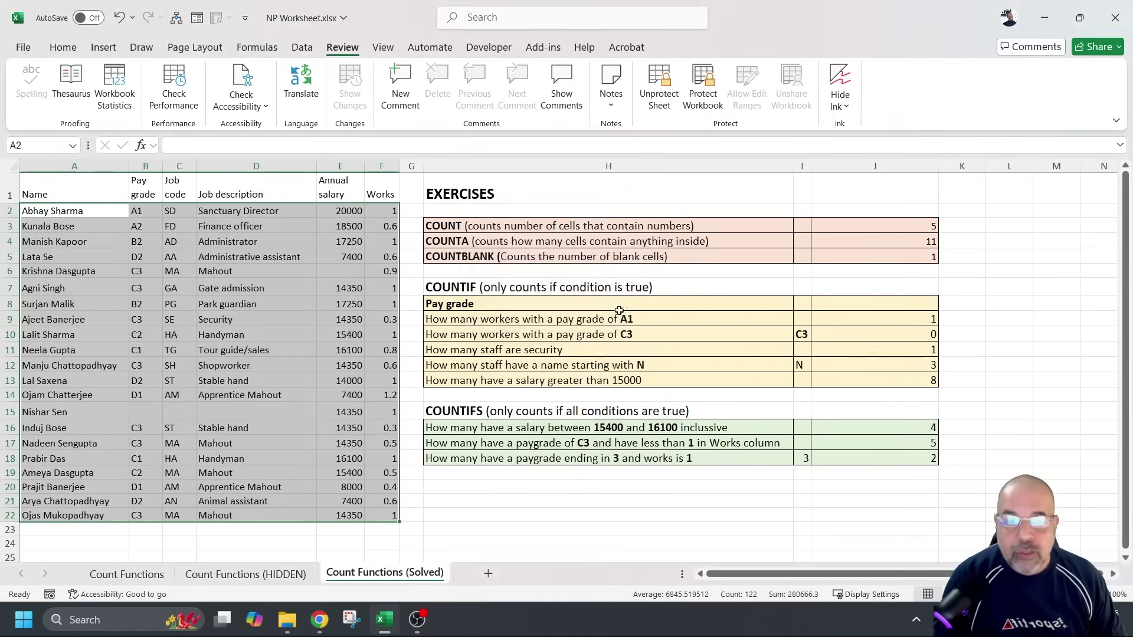
click(630, 318)
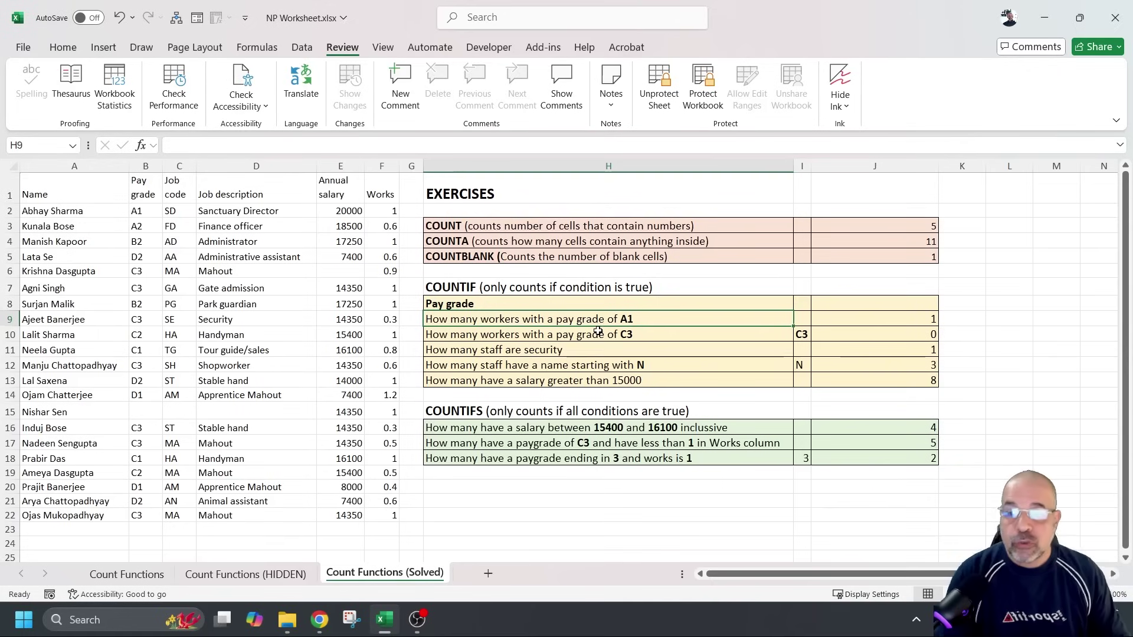
click(354, 243)
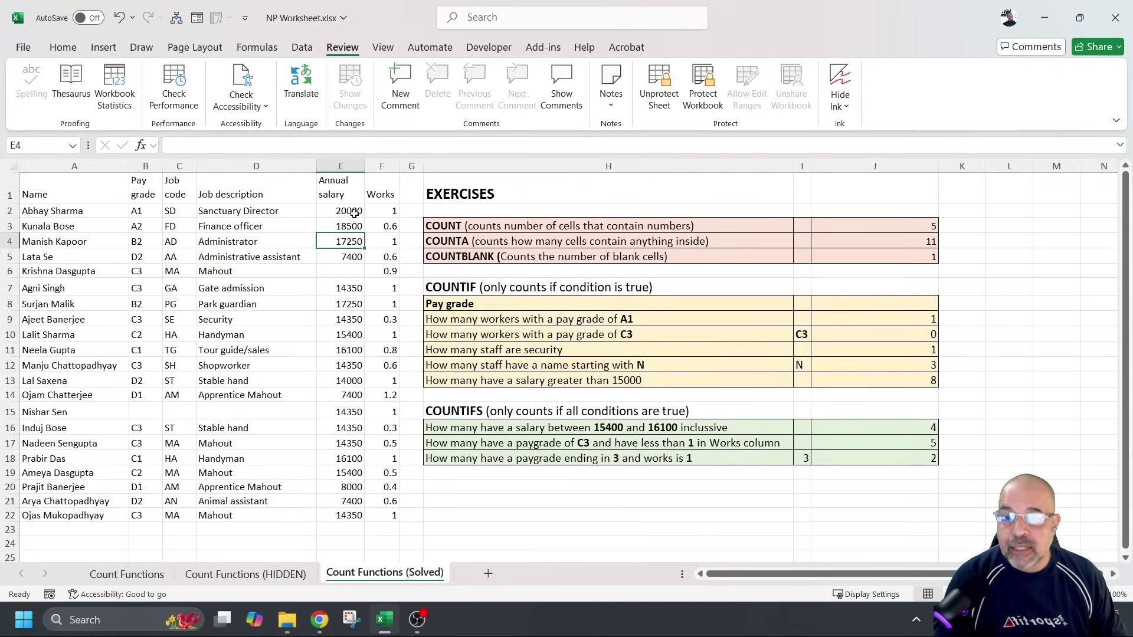
Clear the salaries in E2:E5, check the recalculated counts in column J, then undo the deletion
drag(353, 213, 335, 255)
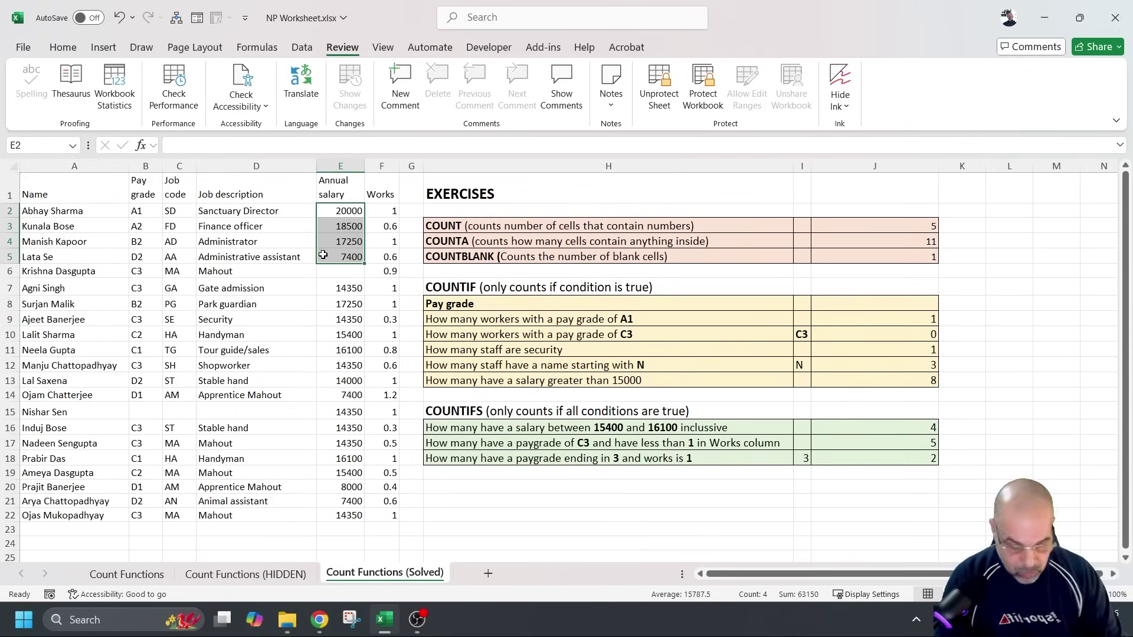
key(Delete)
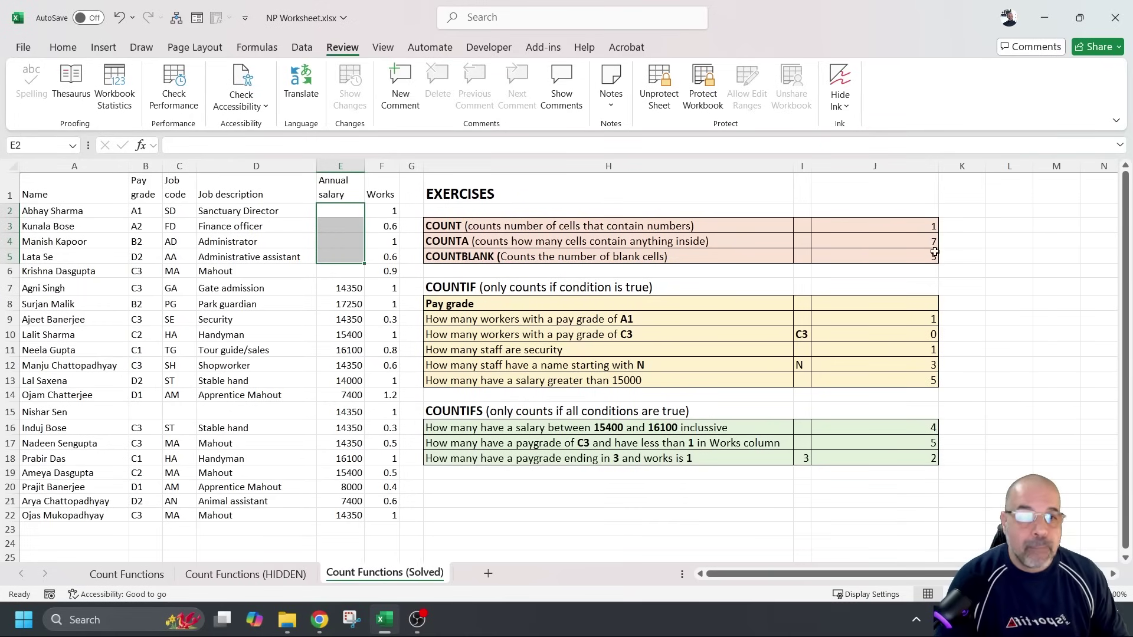
drag(933, 248, 923, 223)
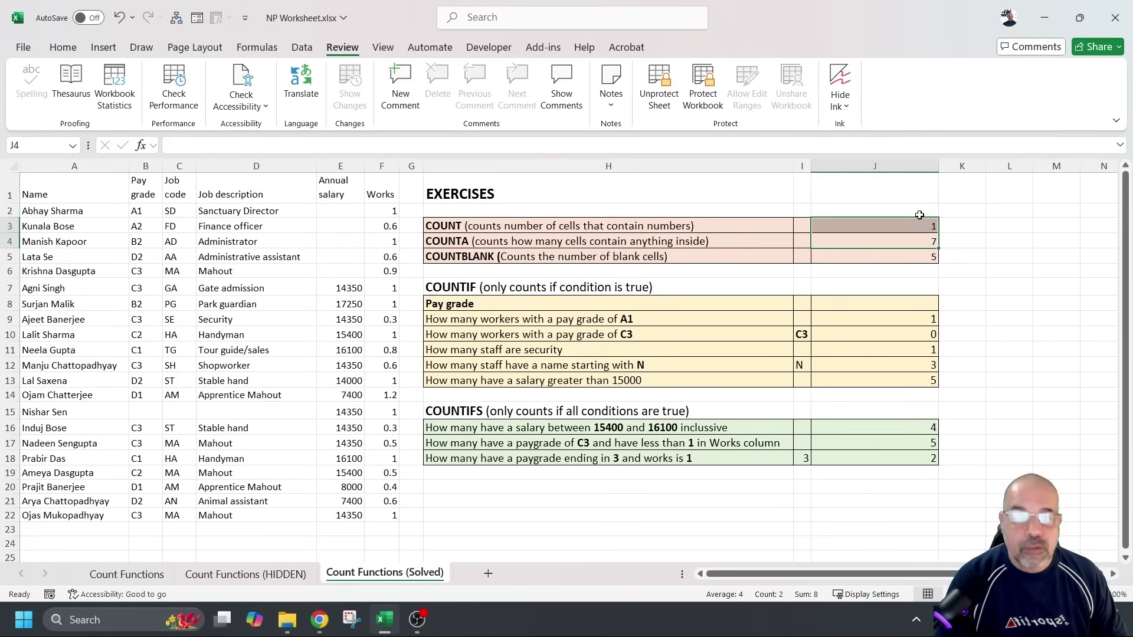
click(885, 334)
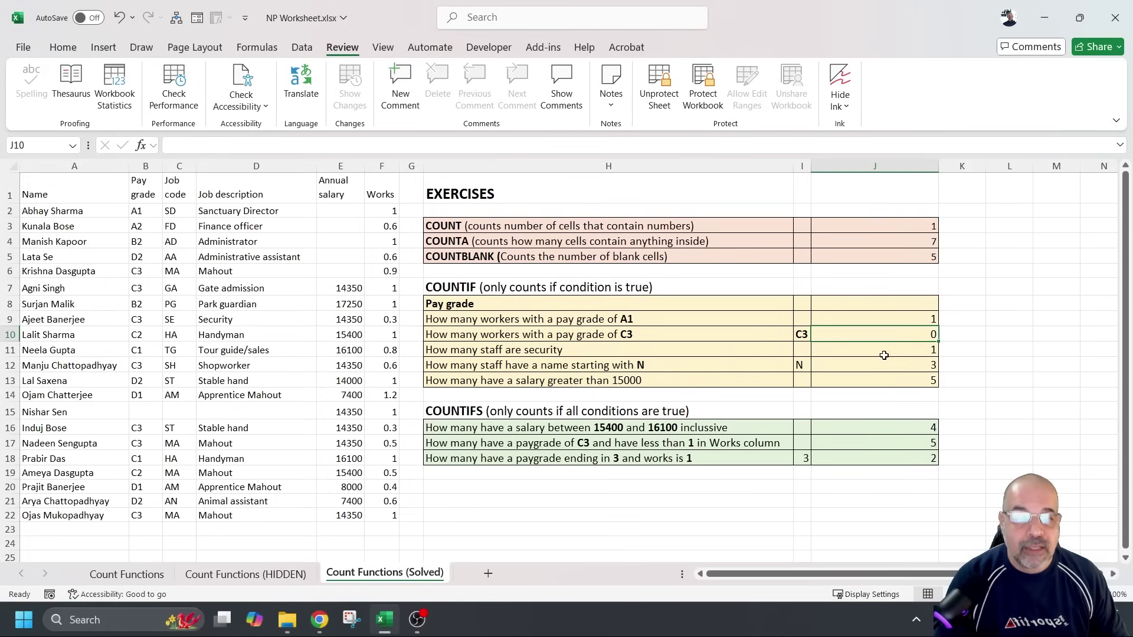
click(353, 226)
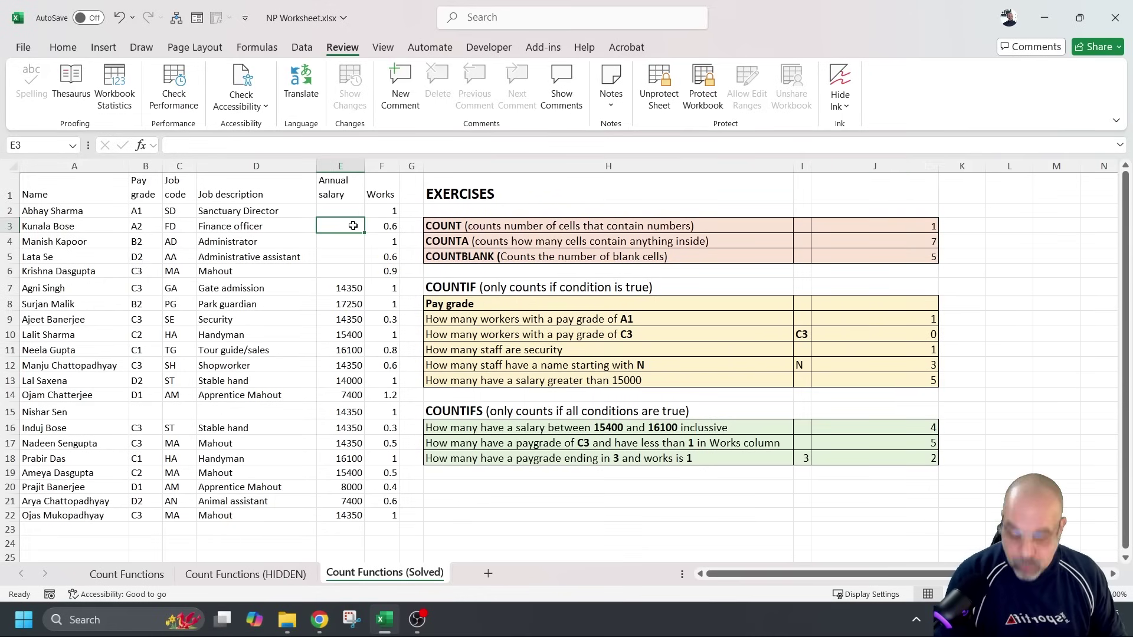
key(ctrl+z)
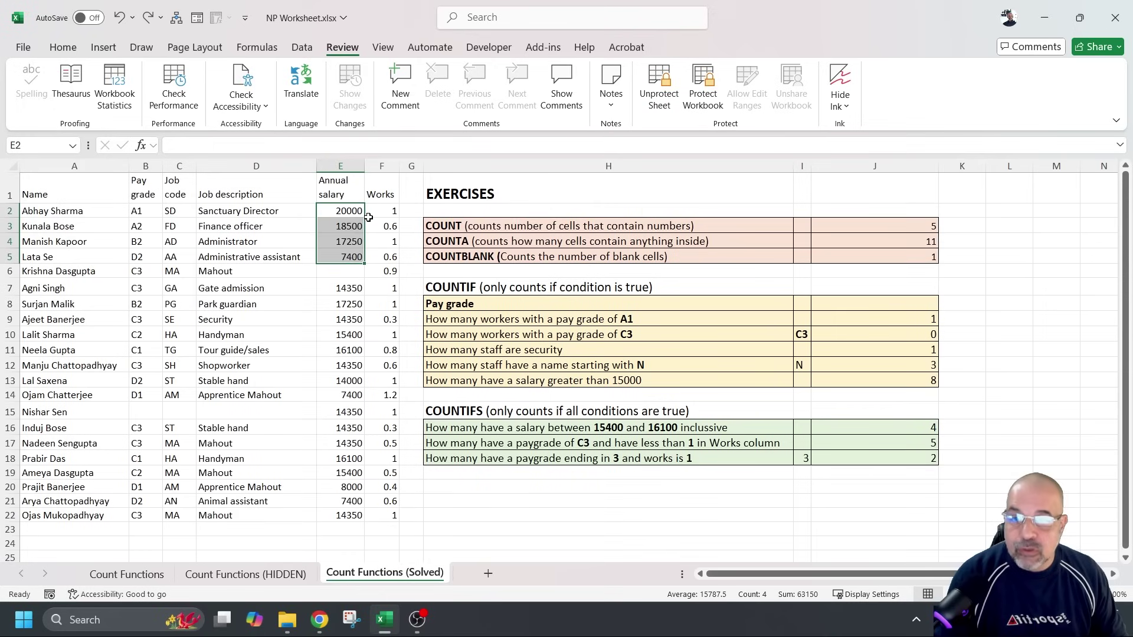
Enter =SUM(E2:E5) in E7, then start and cancel a further edit of E7
click(327, 289)
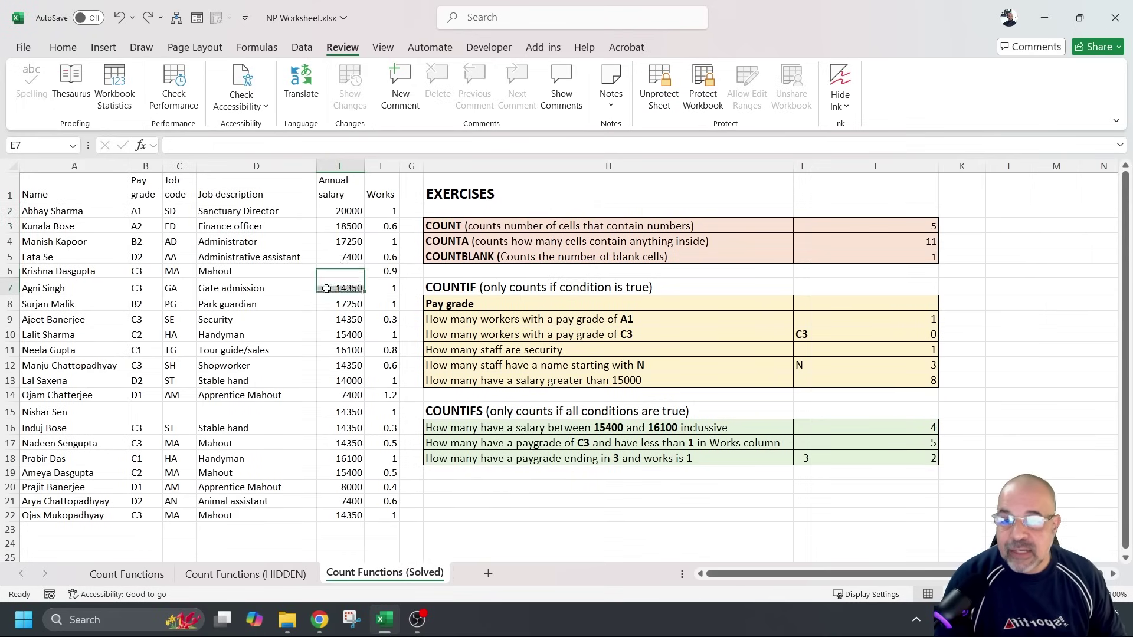
text(=sum)
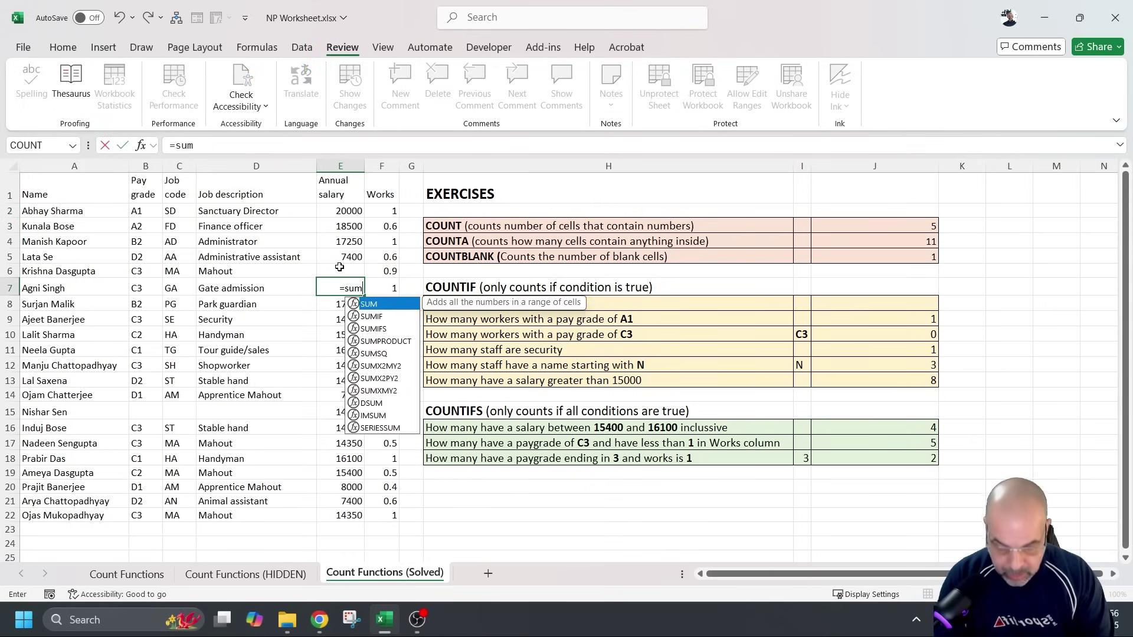
text(()
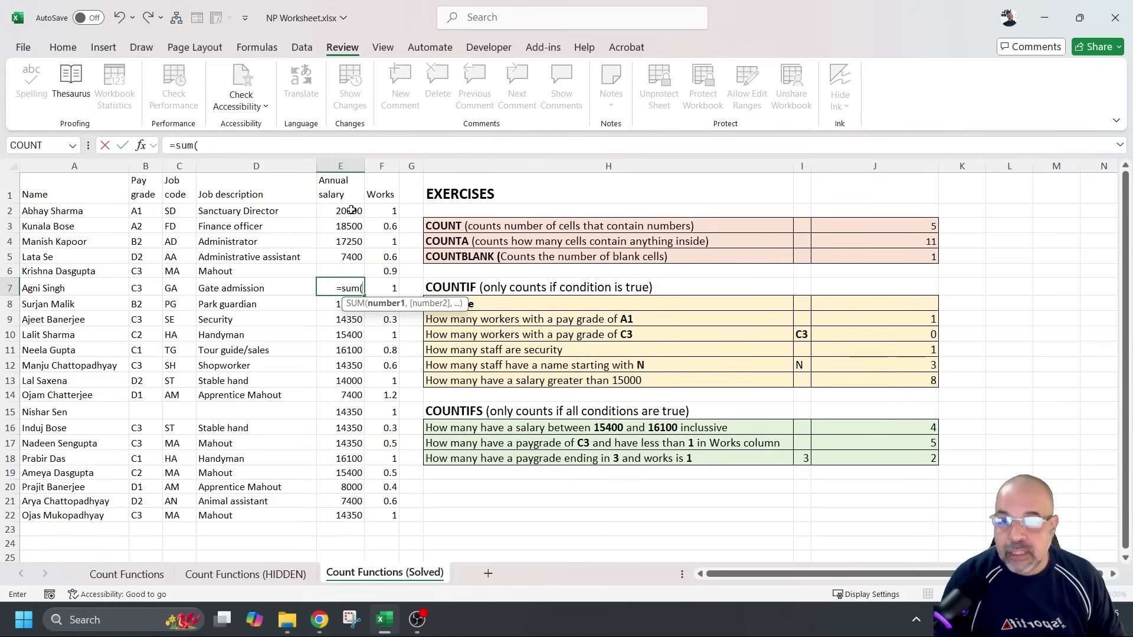
drag(354, 210, 354, 255)
text())
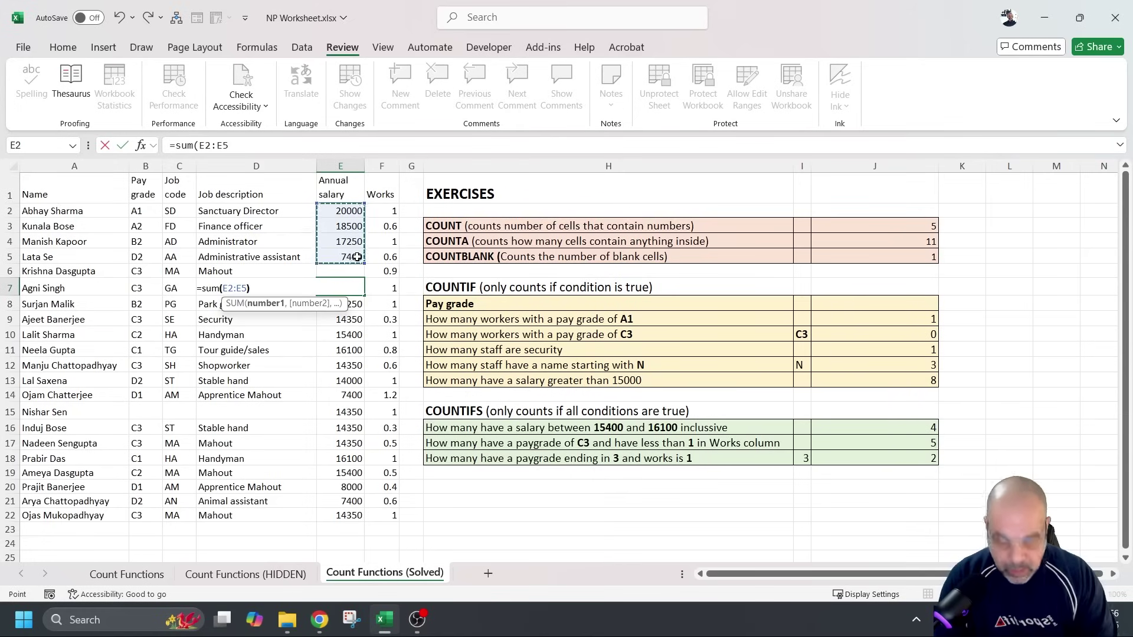
key(Return)
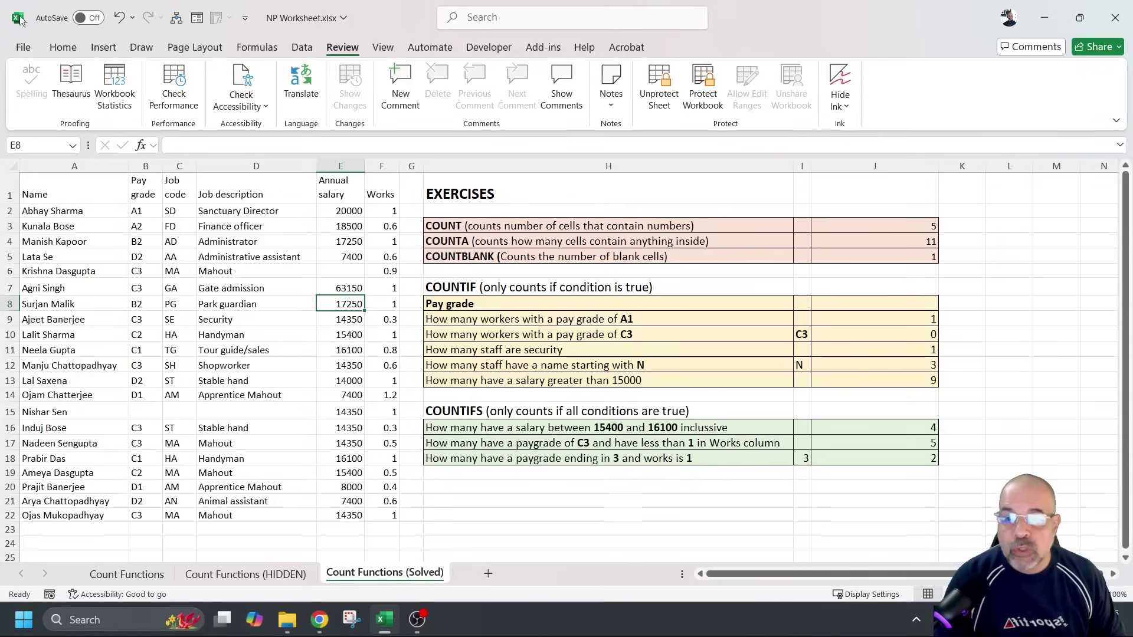
click(348, 288)
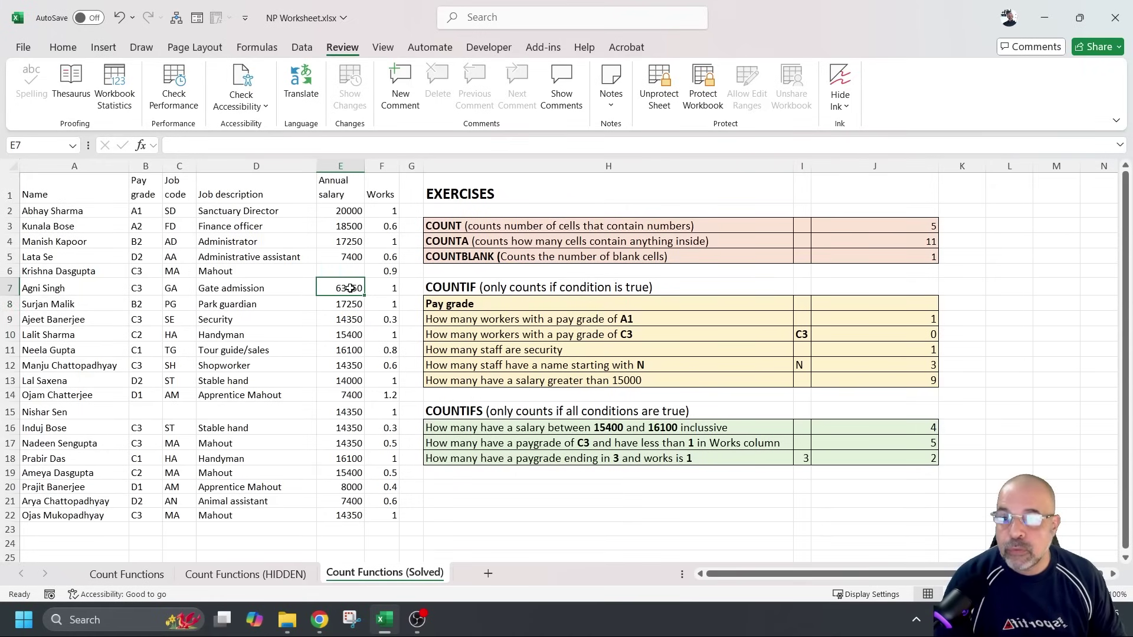
key(BackSpace)
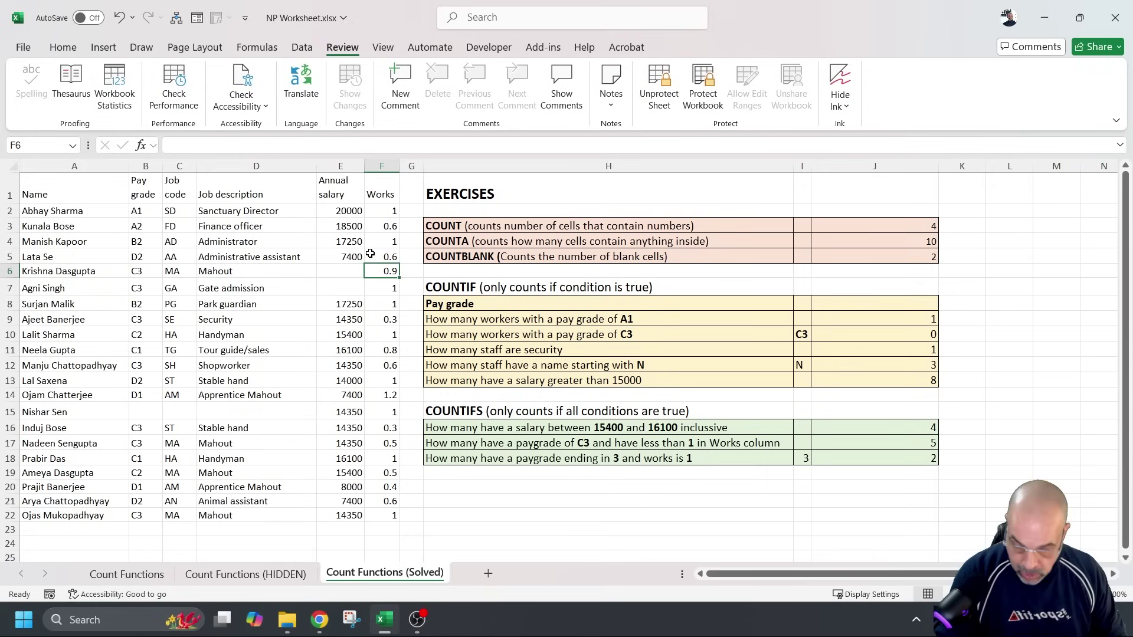
key(Escape)
Undo E7's formula to restore 14350, then switch to the Count Functions sheet
key(ctrl+z)
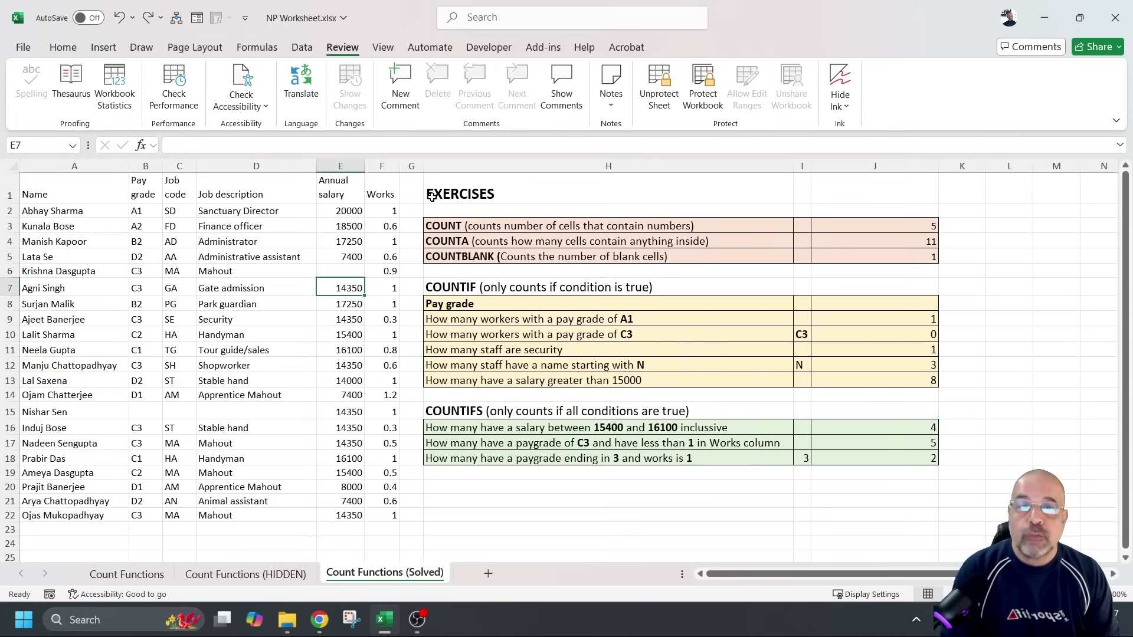
click(128, 574)
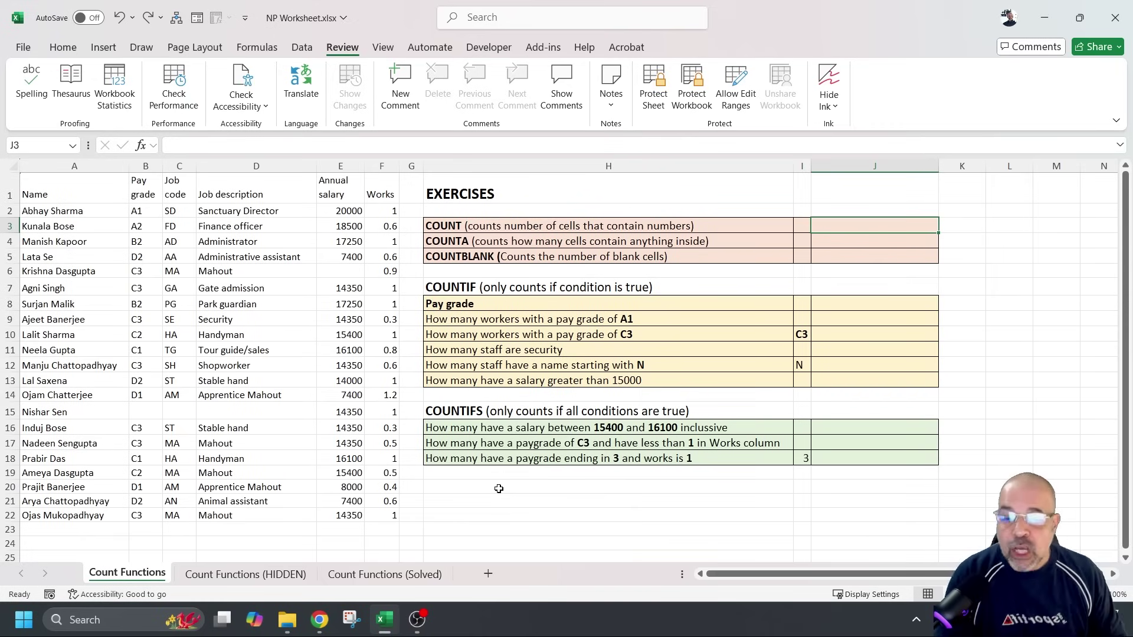
Unprotect the Count Functions (HIDDEN) sheet using the sheet password
click(266, 574)
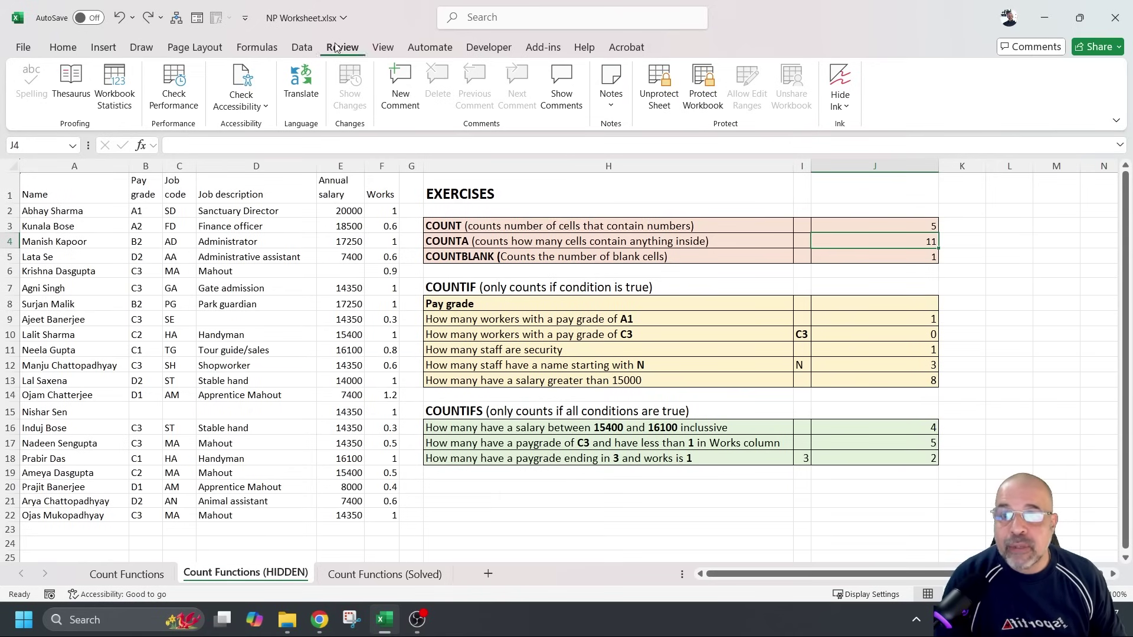
click(660, 85)
text(••)
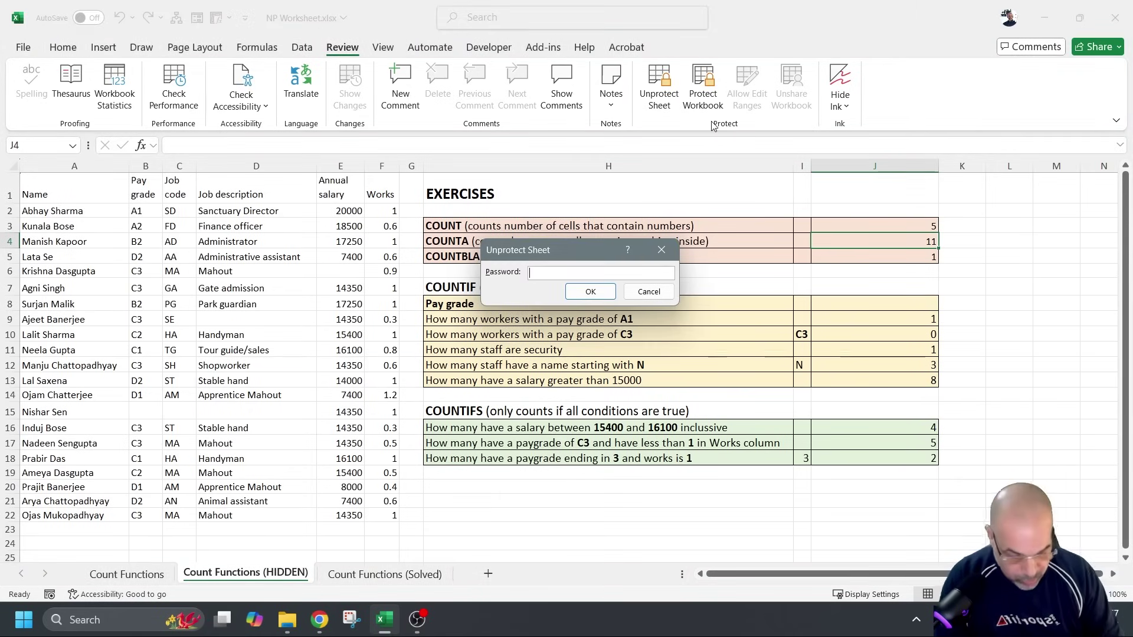
key(Return)
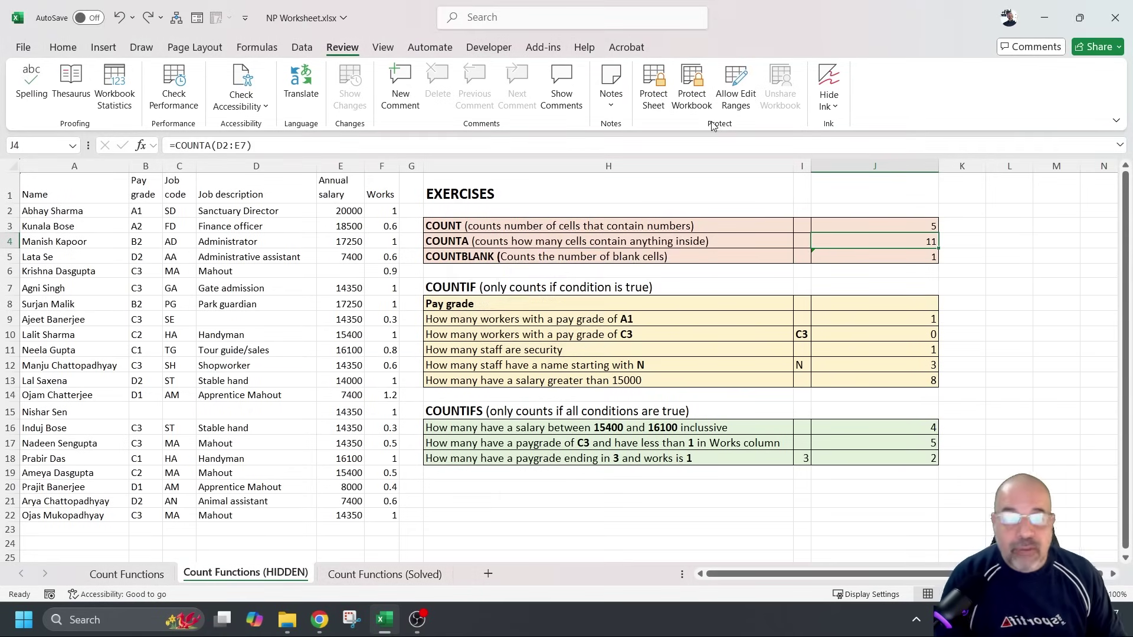
Inspect the revealed COUNT, COUNTA and COUNTBLANK formulas in J3, J4 and J5
click(858, 229)
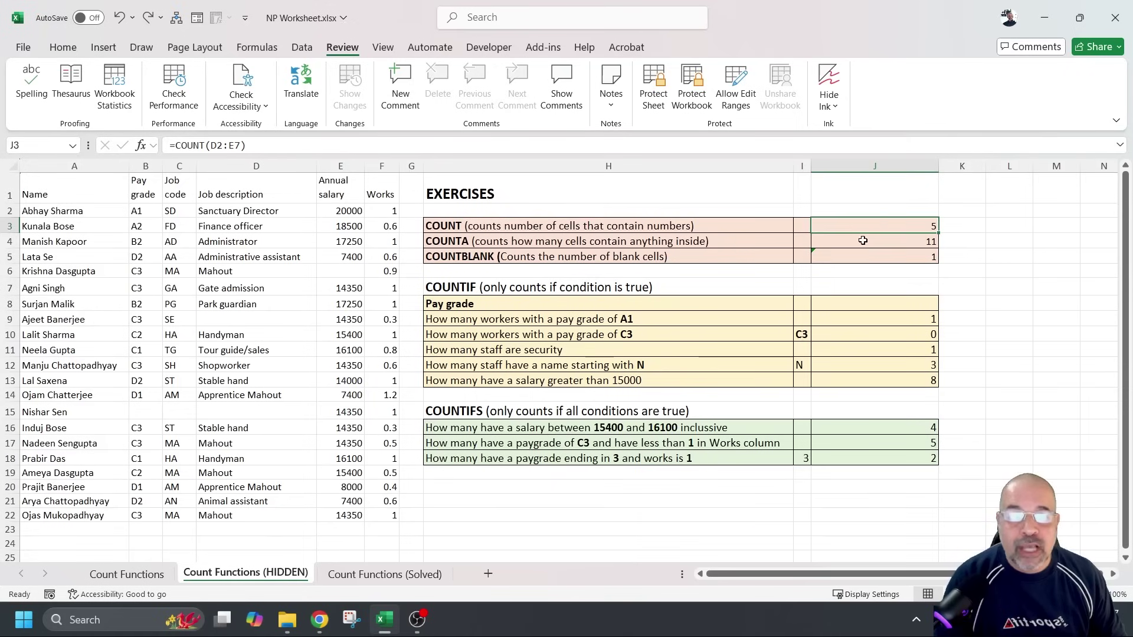
click(860, 245)
click(860, 258)
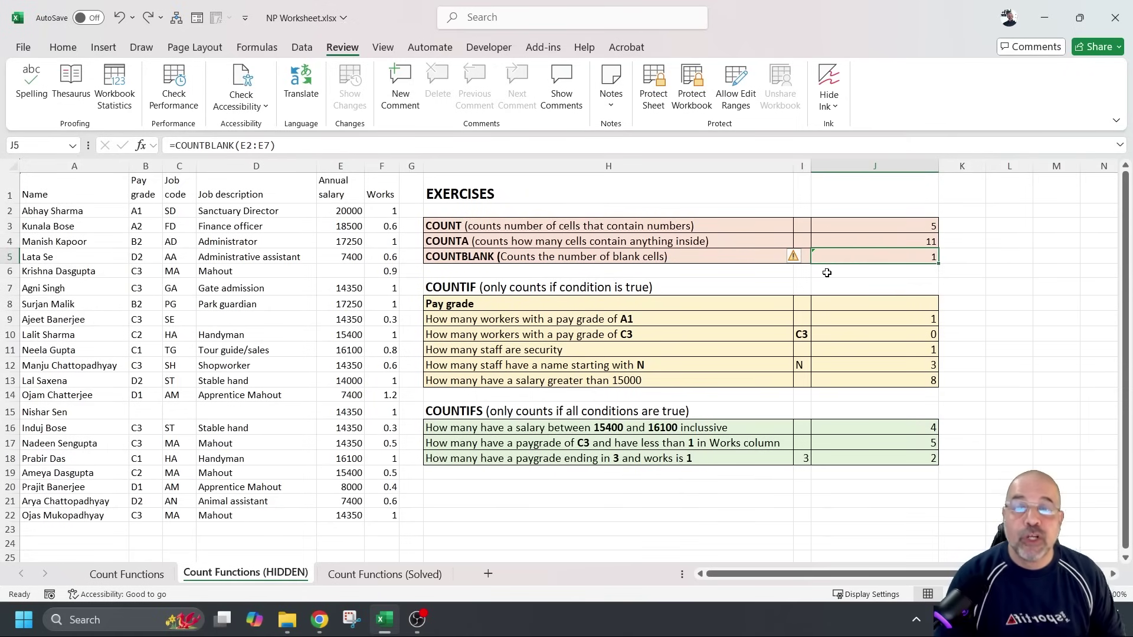